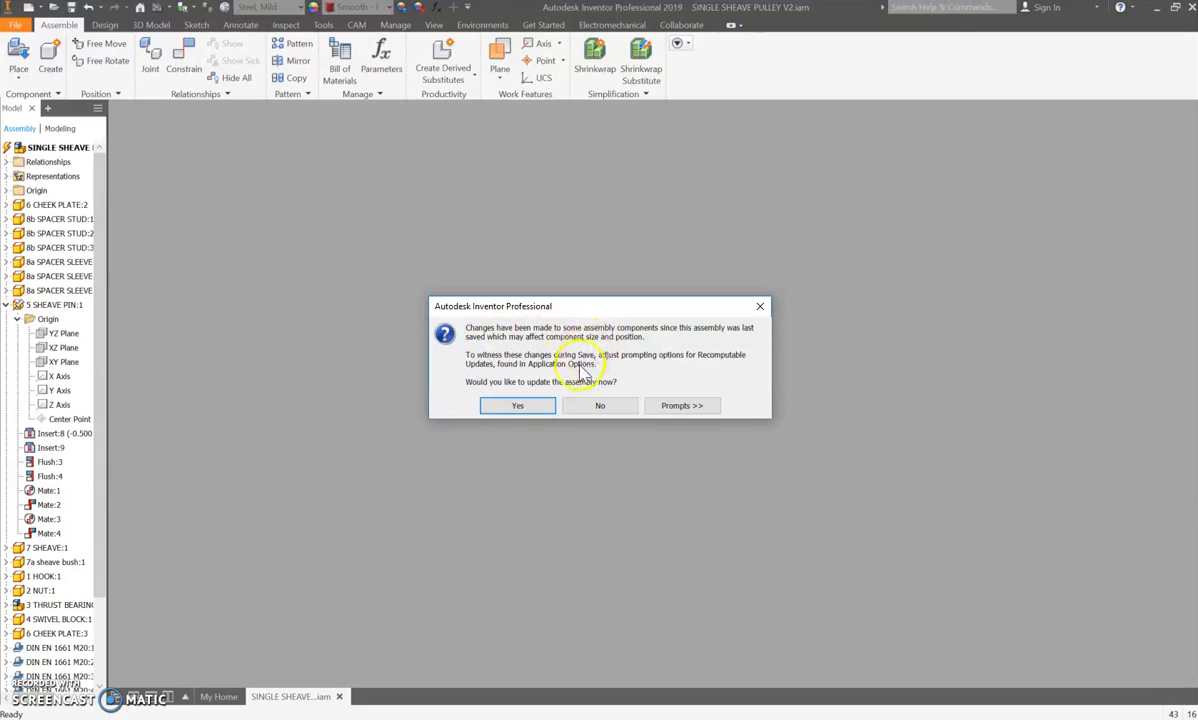
Update the single sheave pulley assembly with its component changes, and close it while saving the changes.
left_click(518, 414)
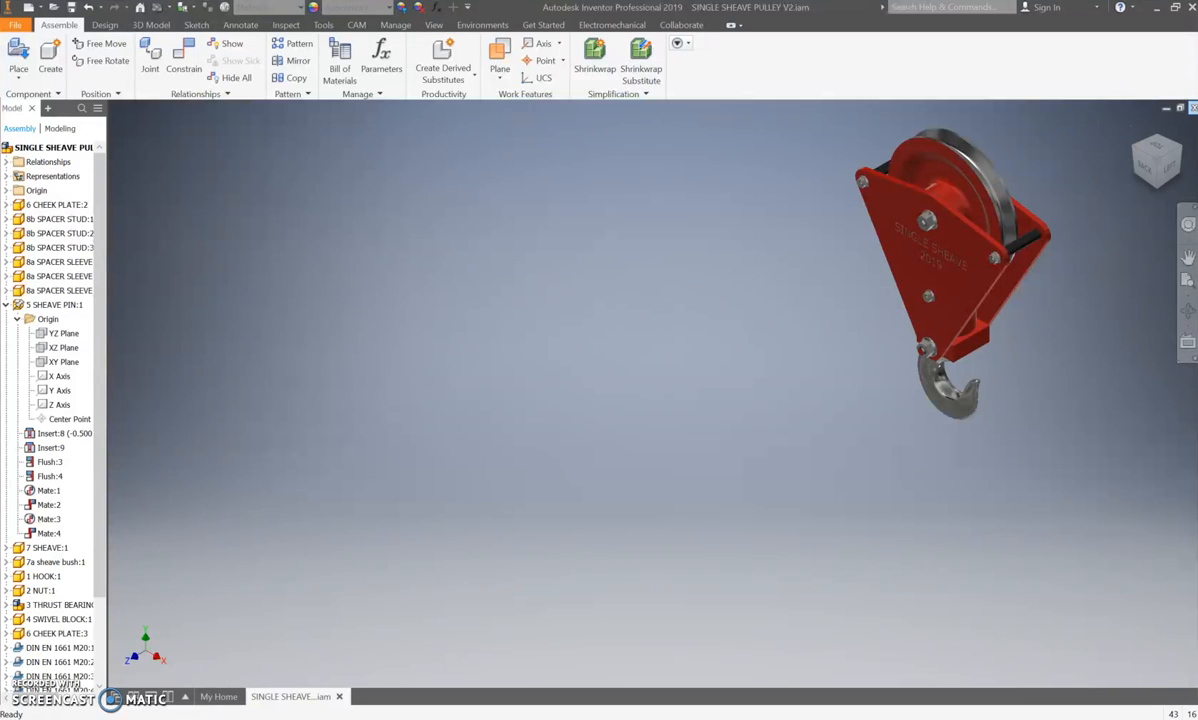
left_click(1192, 109)
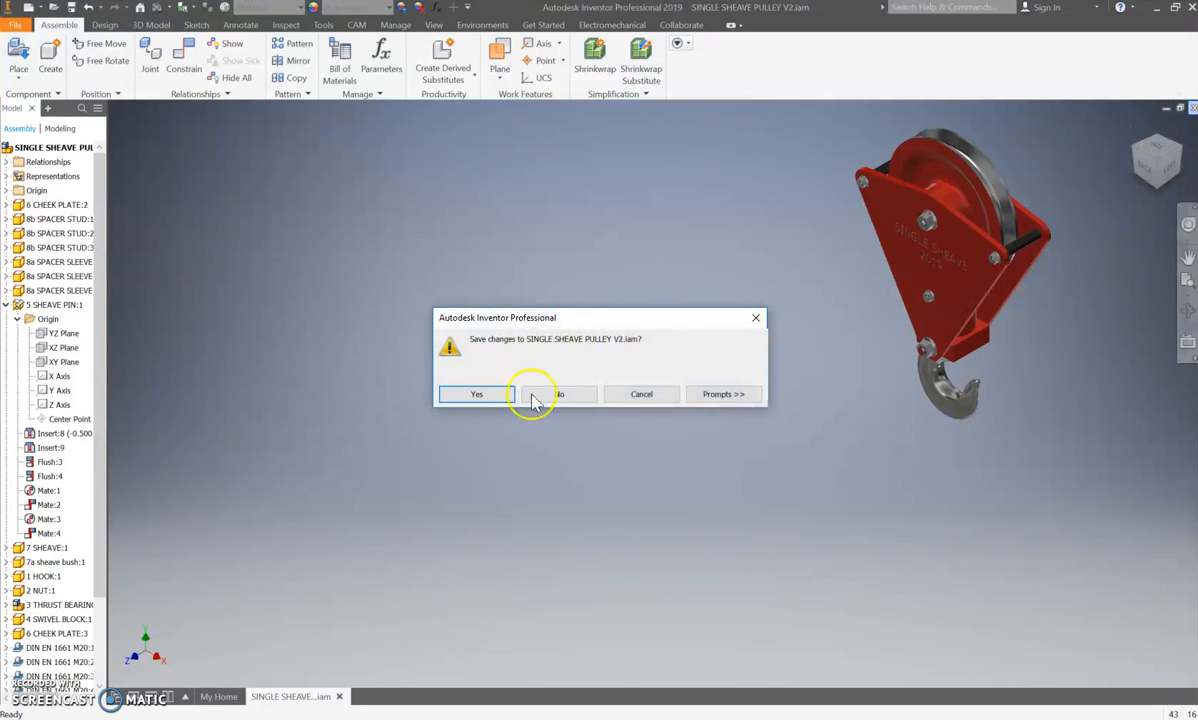
left_click(480, 397)
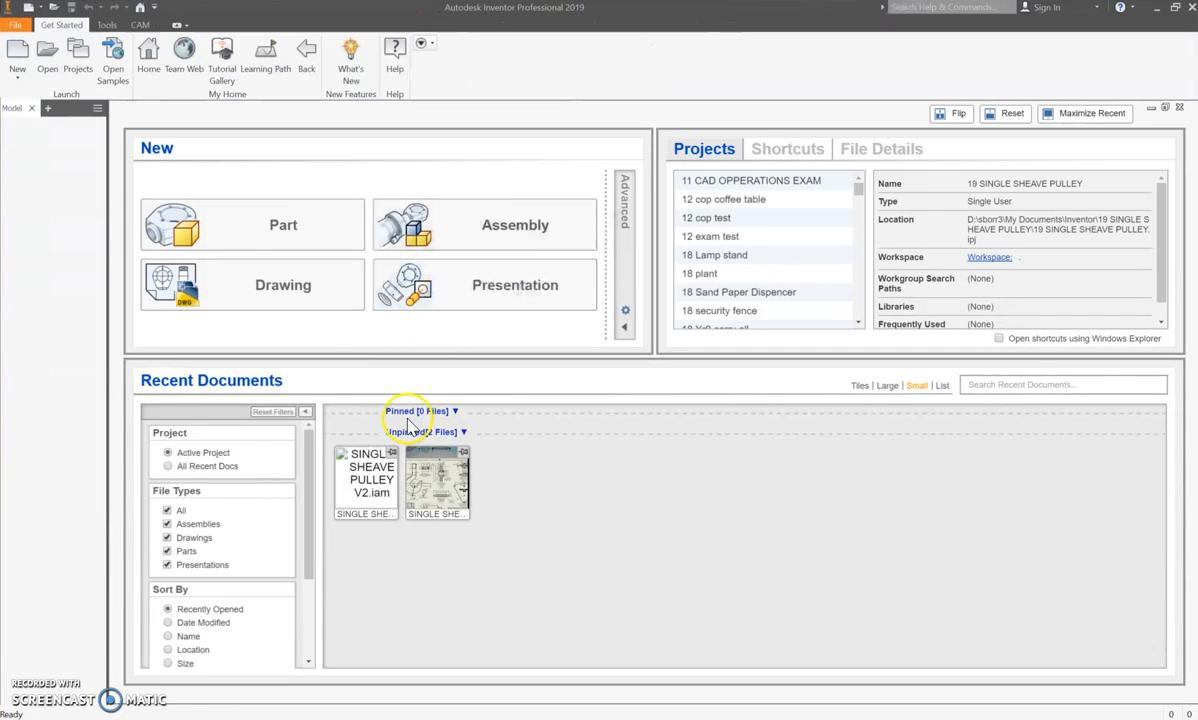
Create a new metric assembly from the Standard (mm).iam template and place one 6 CHEEK PLATE.ipt in it.
left_click(15, 60)
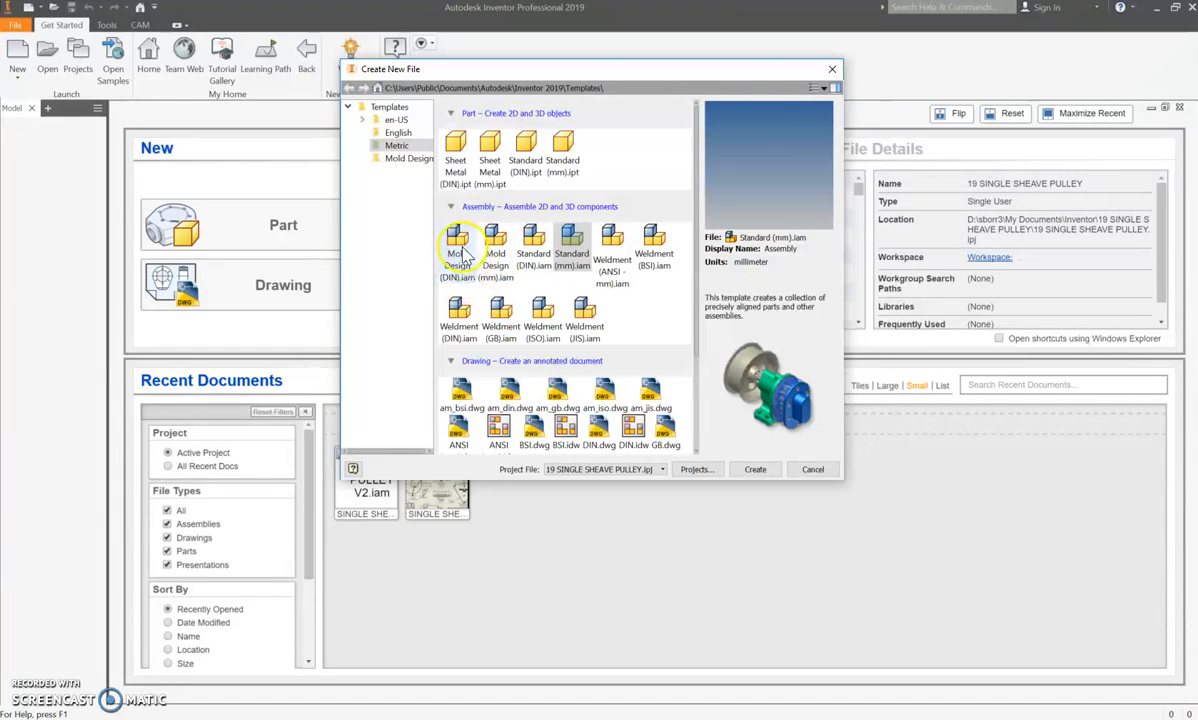
double_click(577, 249)
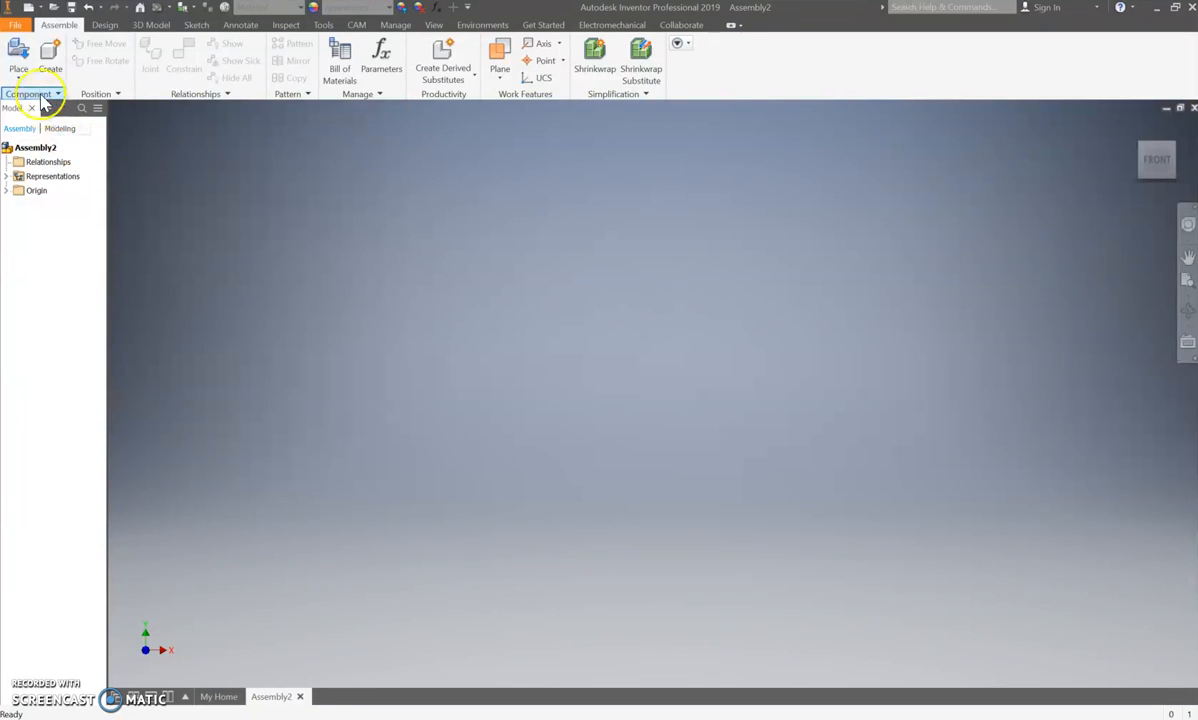
left_click(17, 80)
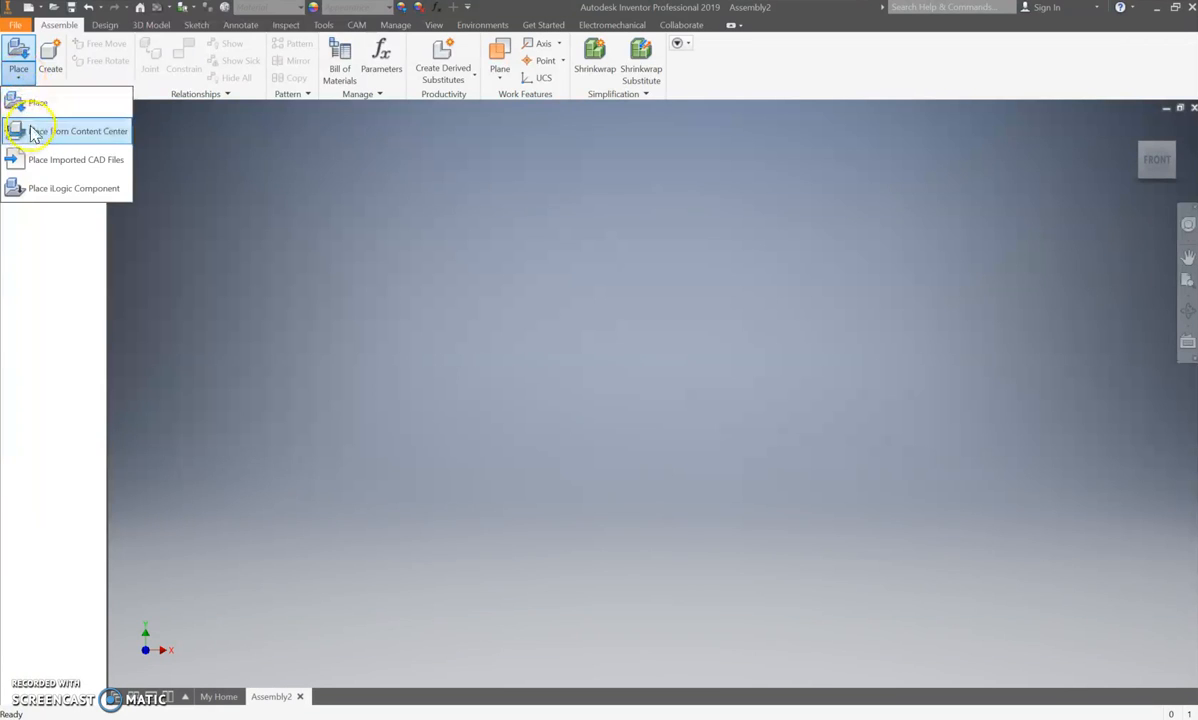
left_click(37, 104)
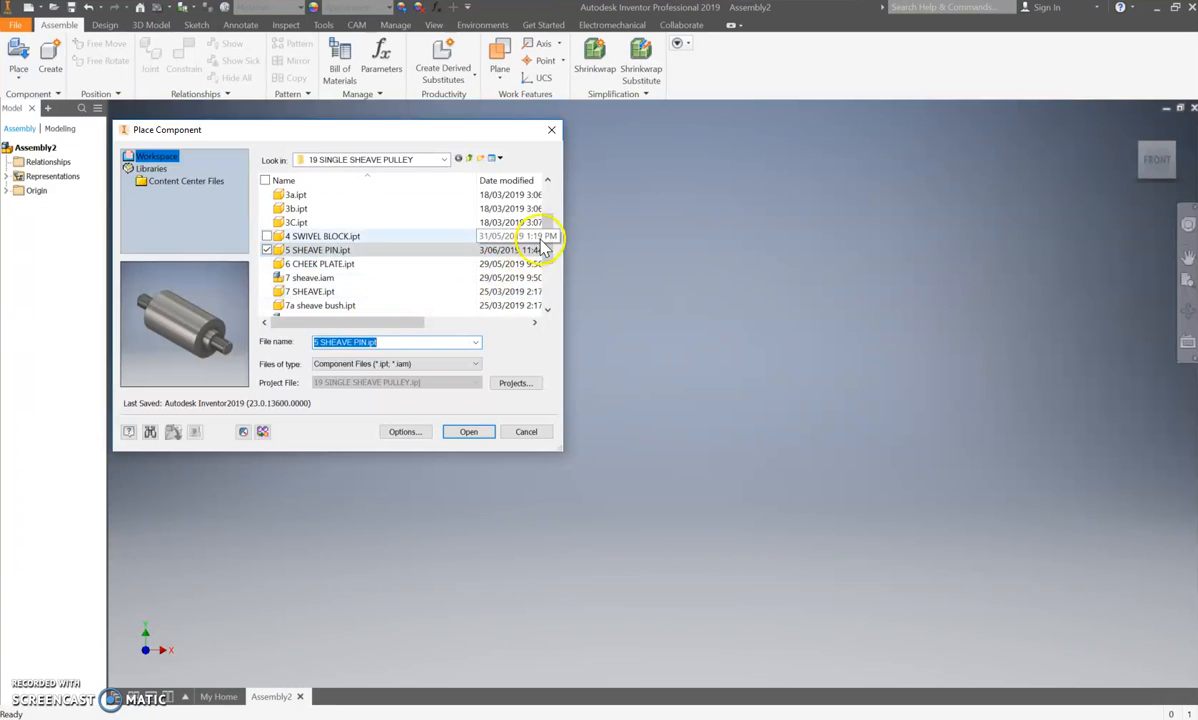
mouse_move(548, 233)
left_mouse_down()
mouse_move(548, 214)
mouse_move(548, 255)
left_mouse_up()
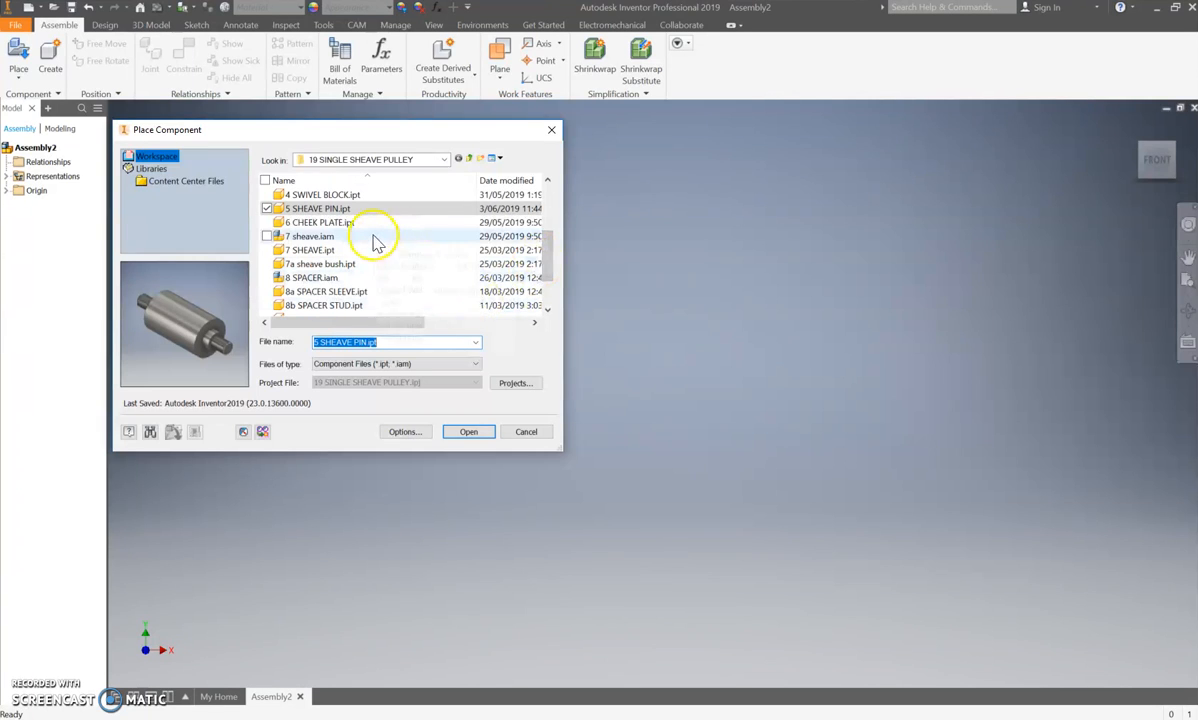
left_click(338, 224)
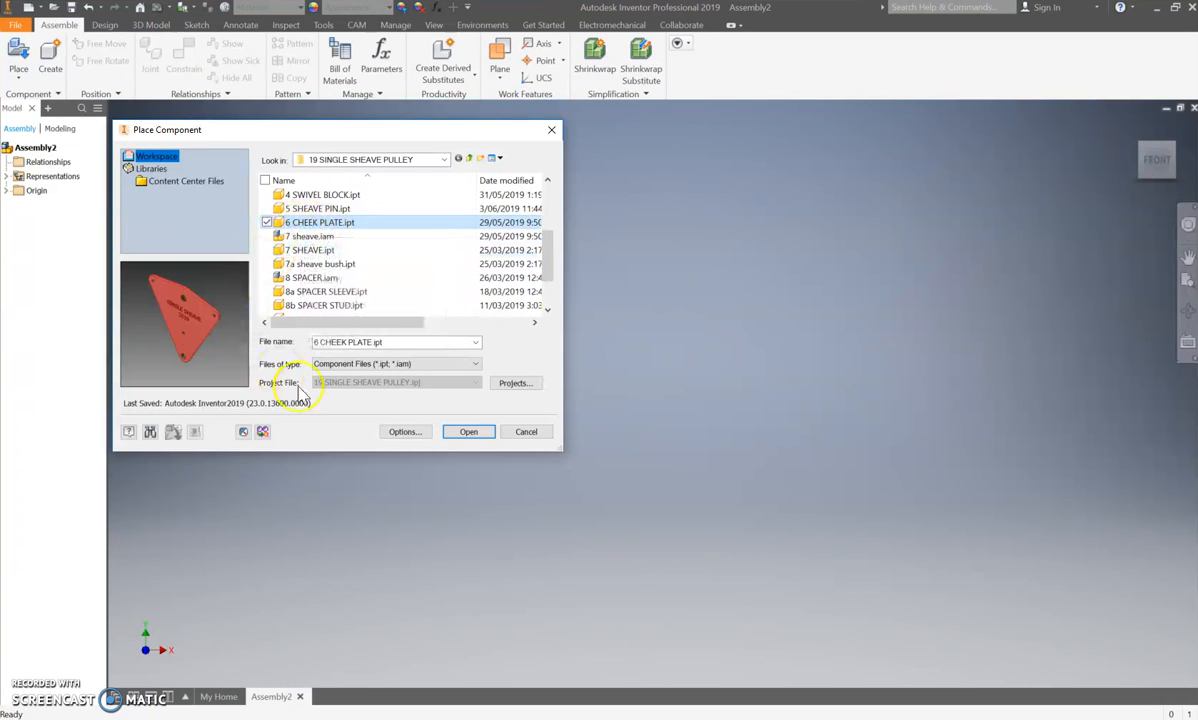
left_click(469, 434)
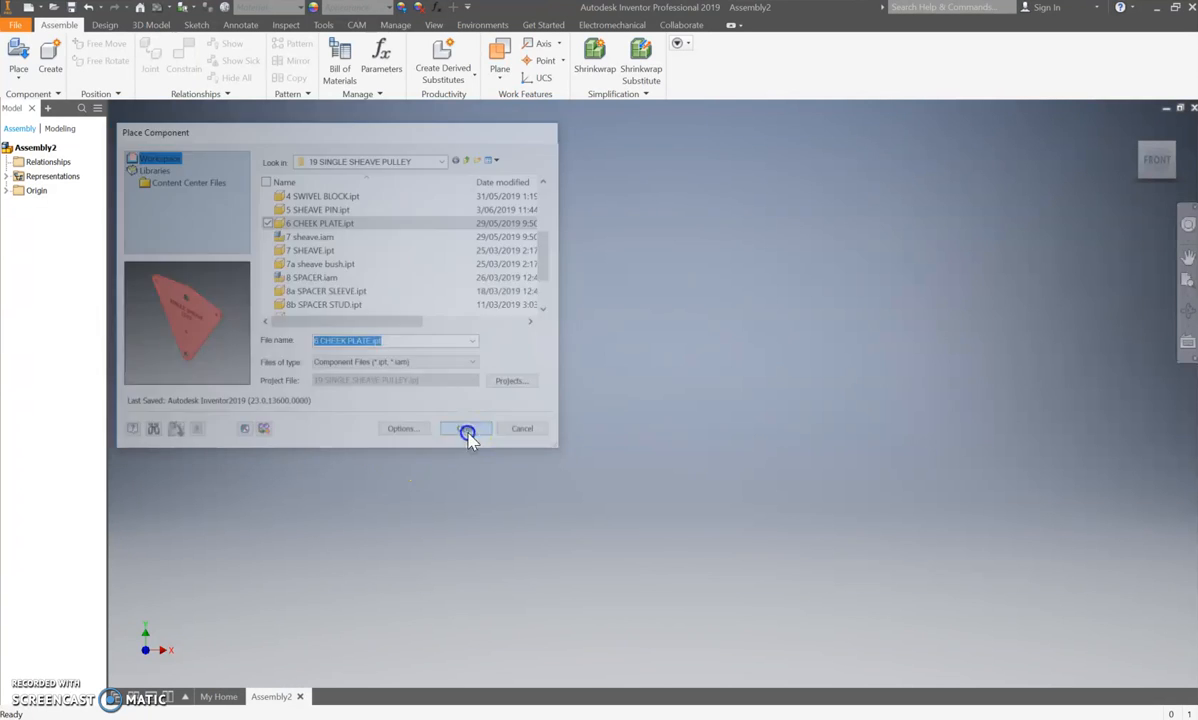
left_click(598, 442)
scroll(606, 440, "up", 6)
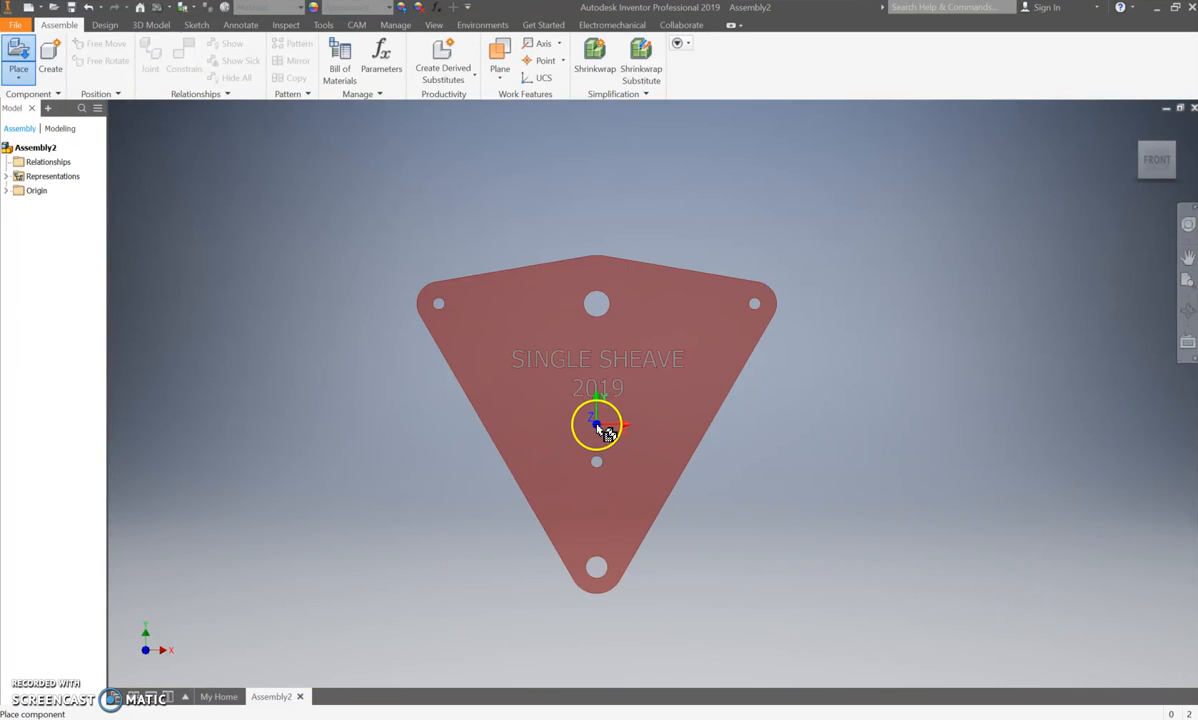
scroll(575, 400, "down", 3)
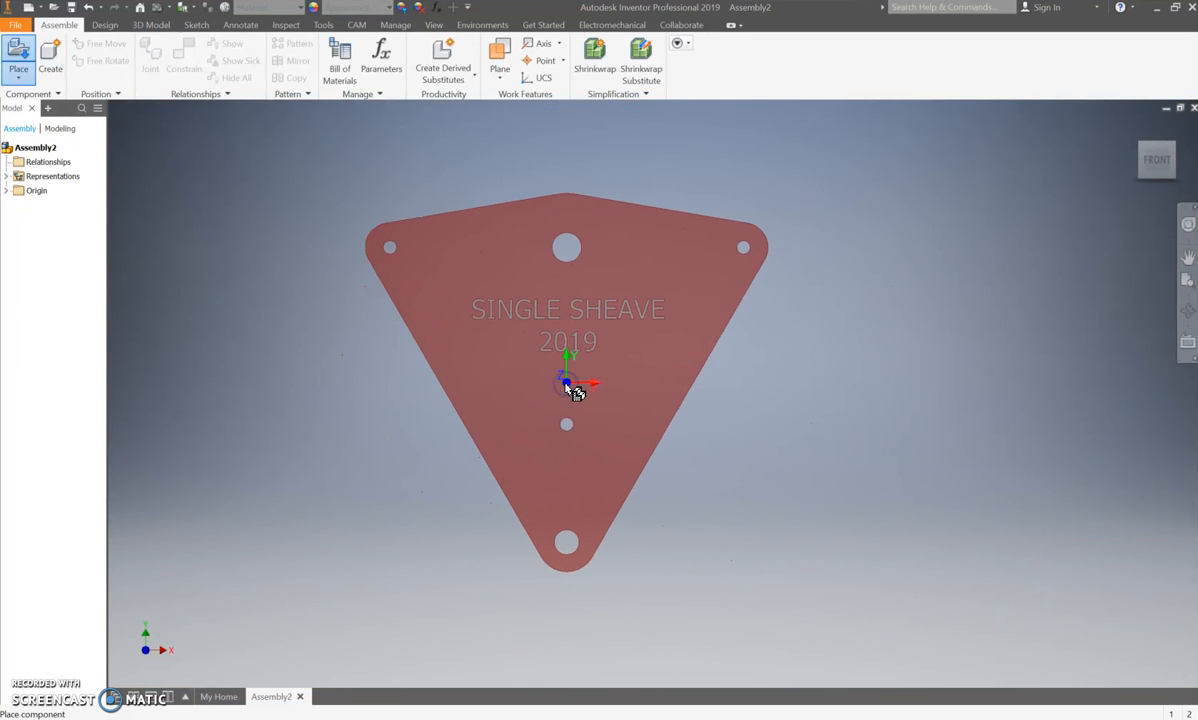
left_click(575, 392)
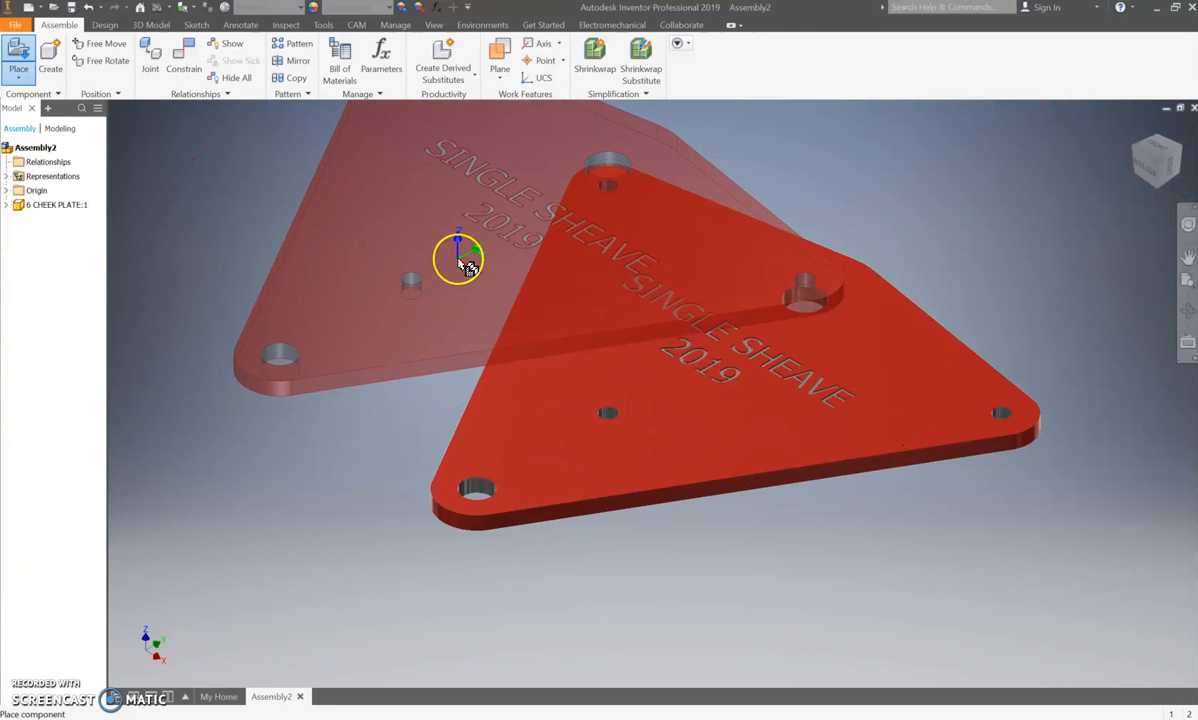
key("Escape")
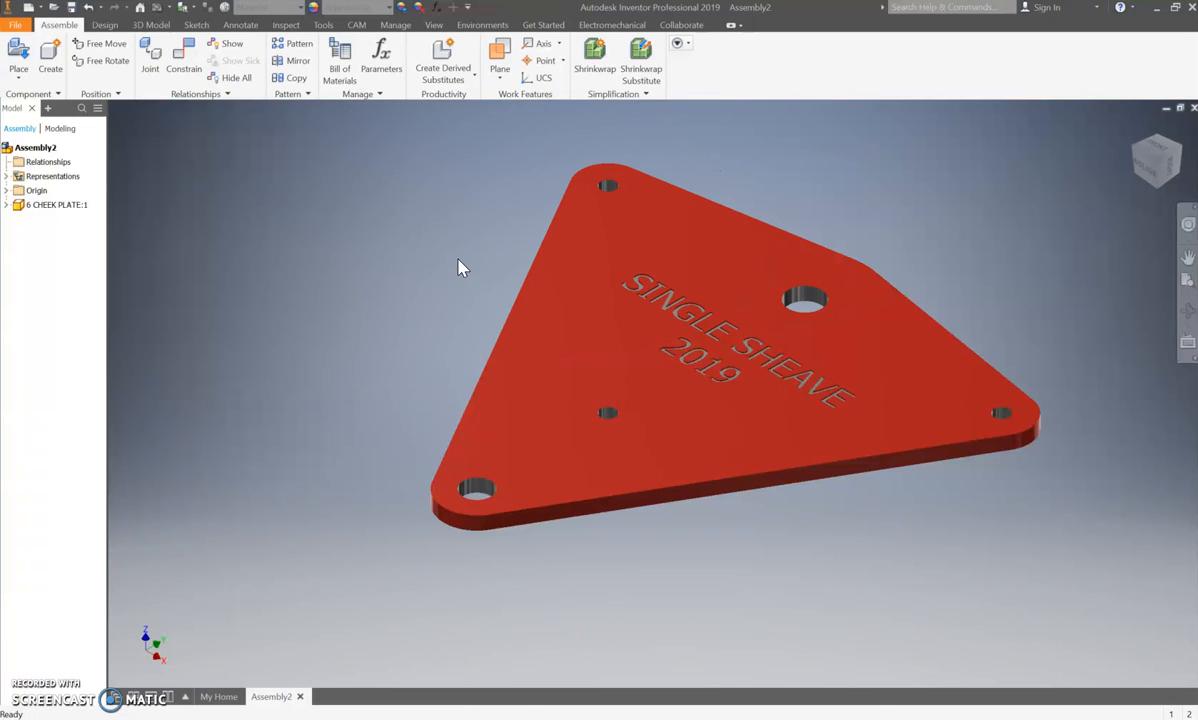
left_click(522, 277)
left_click(418, 199)
scroll(410, 235, "down", 4)
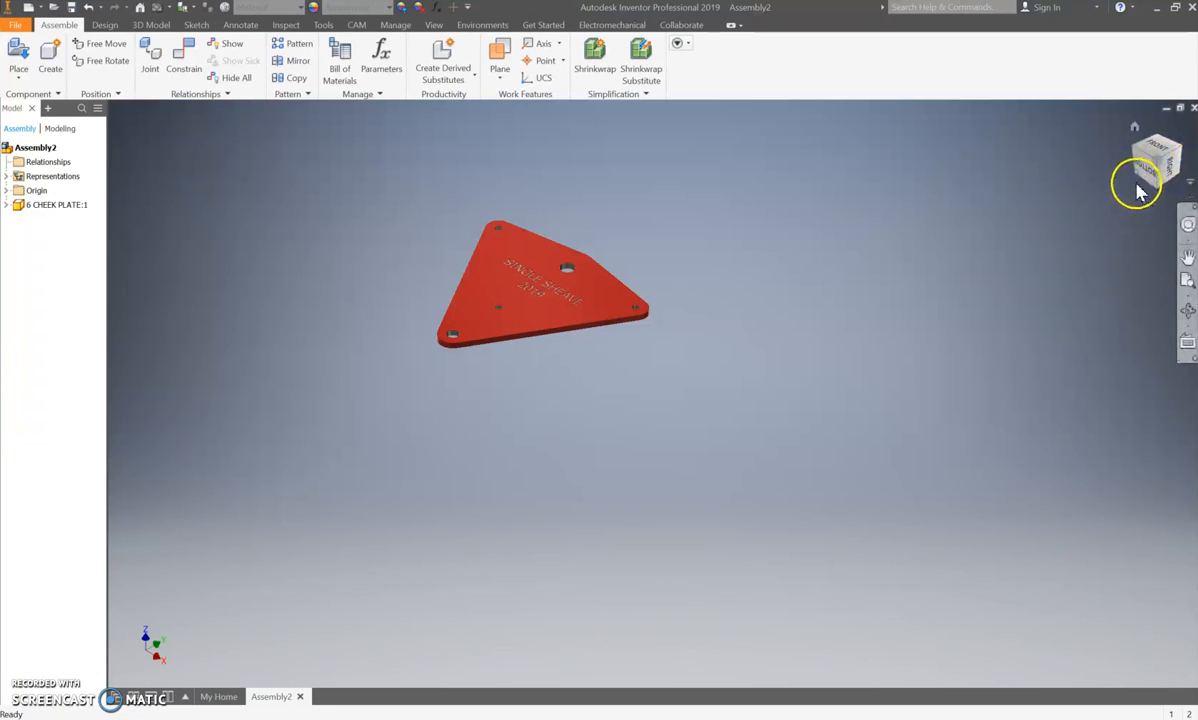
left_click(1153, 150)
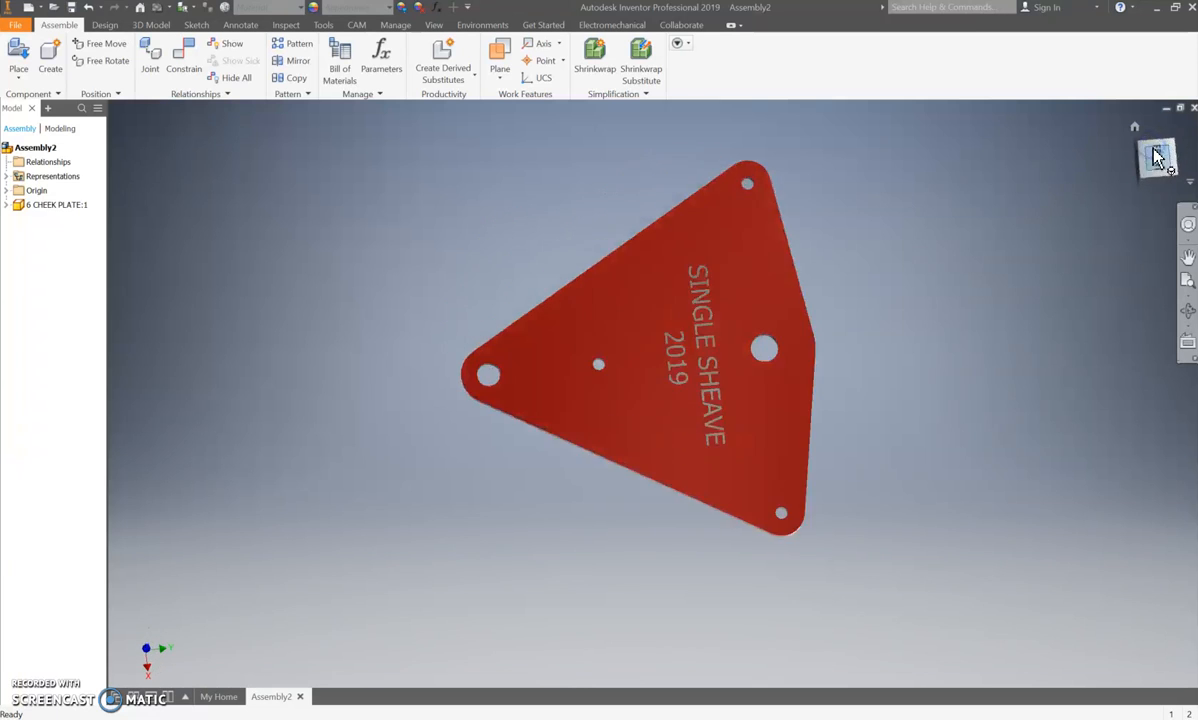
left_click(1180, 122)
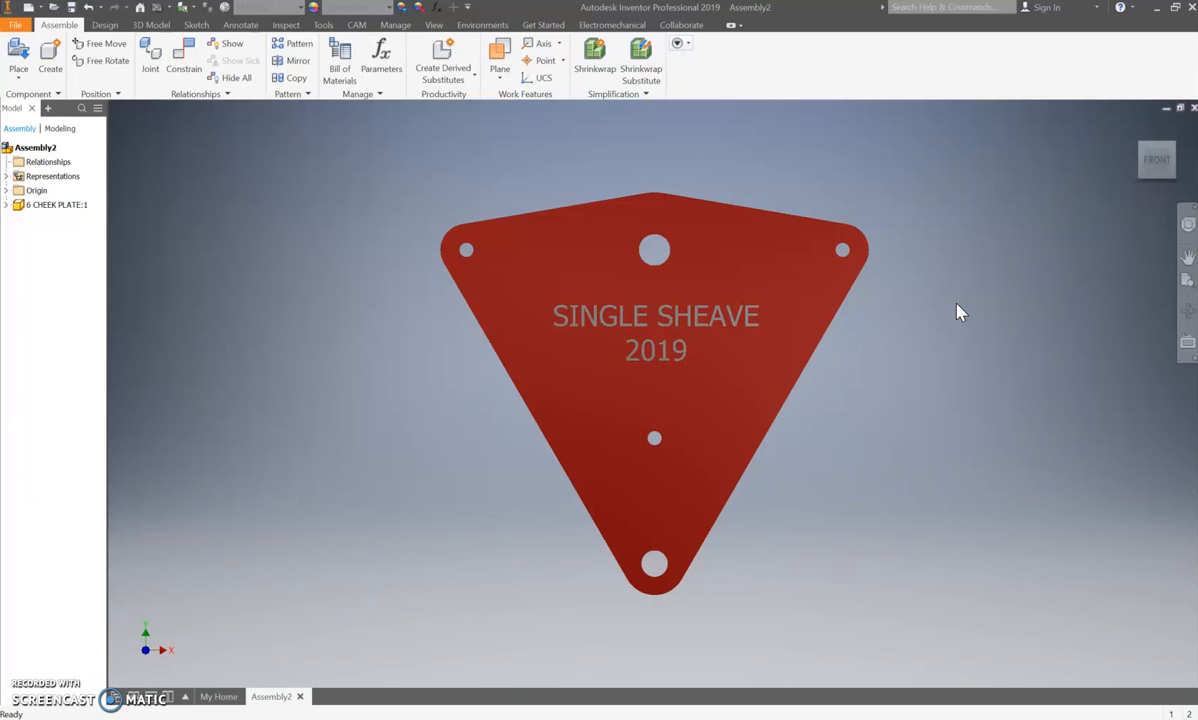
left_click(965, 246)
left_click(1175, 148)
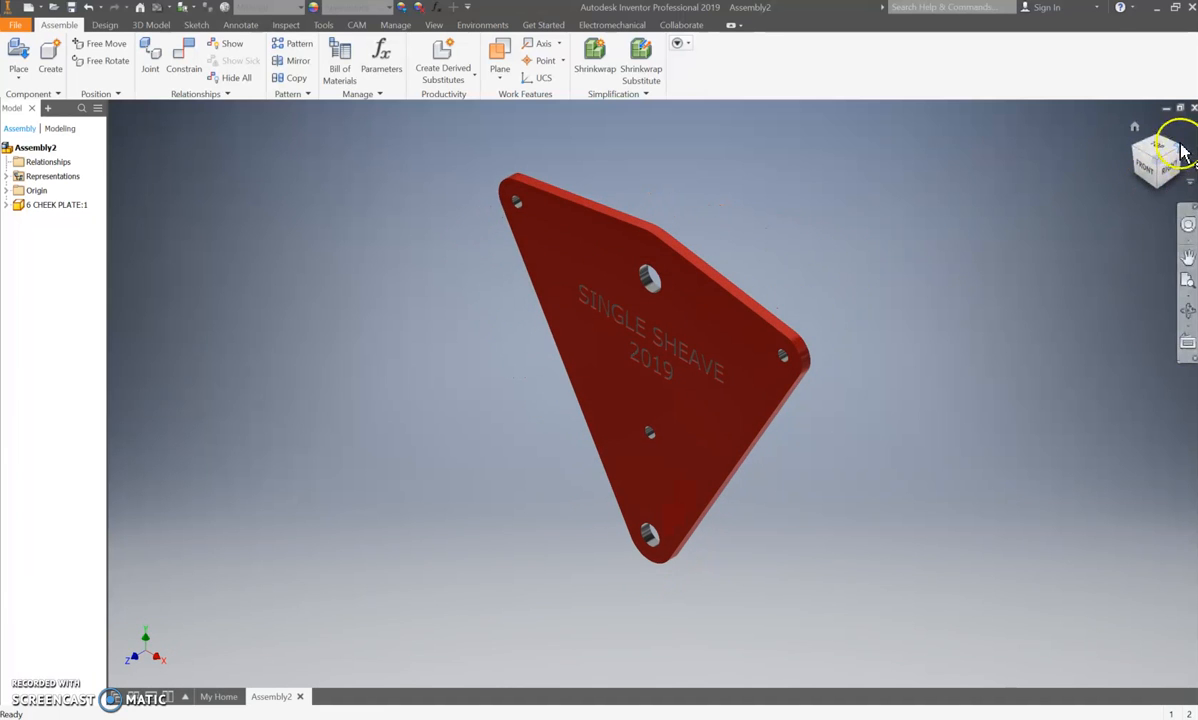
left_click(1182, 151)
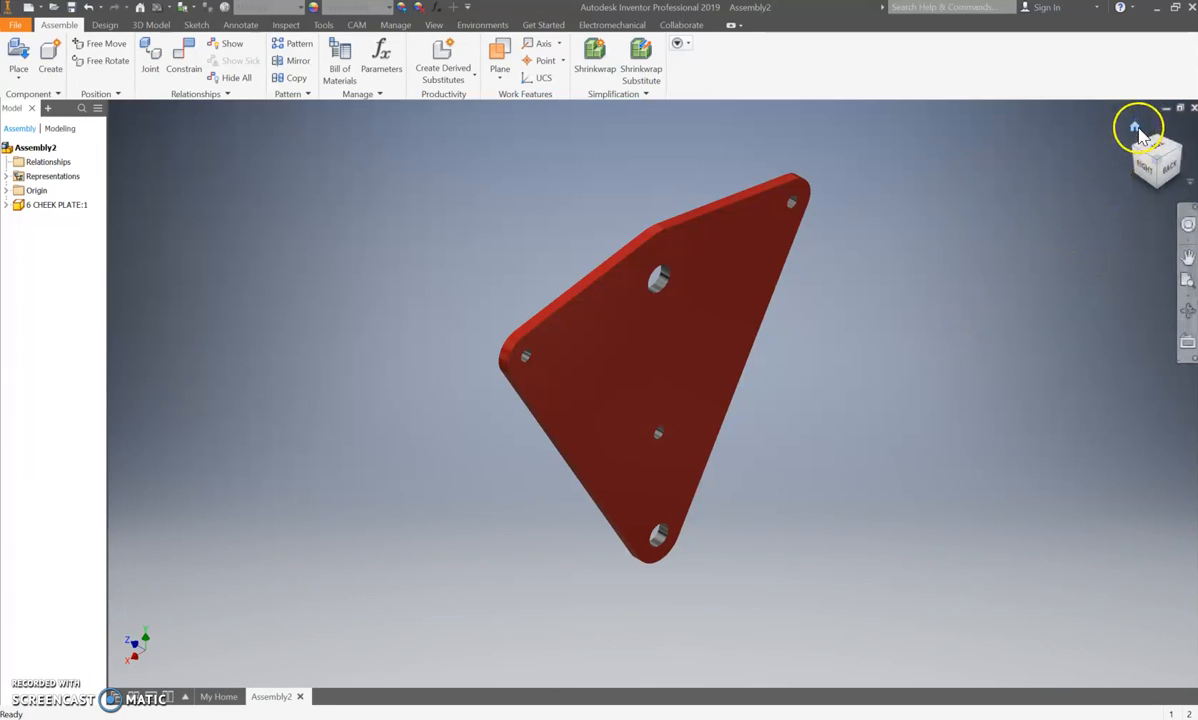
left_click(1134, 123)
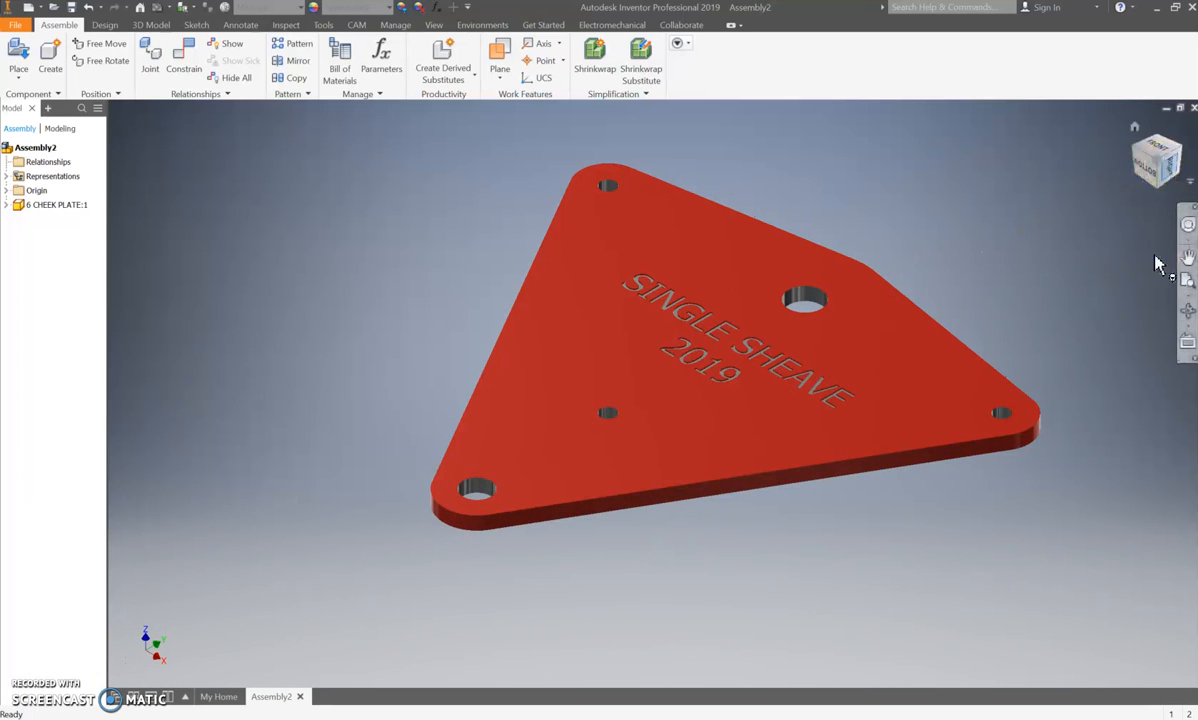
Orient the cheek plate upright in the isometric view of its right and back sides, and set that as the home view with Fit to View.
left_click(1168, 160)
left_click(1181, 131)
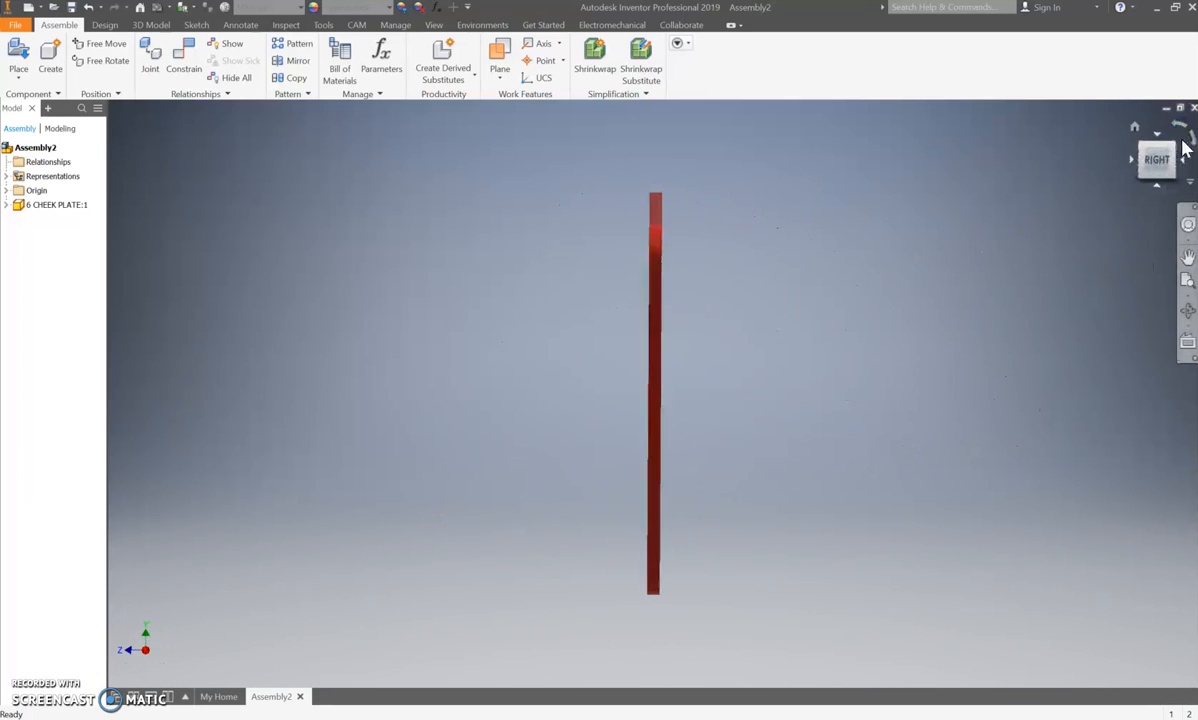
left_click(1175, 148)
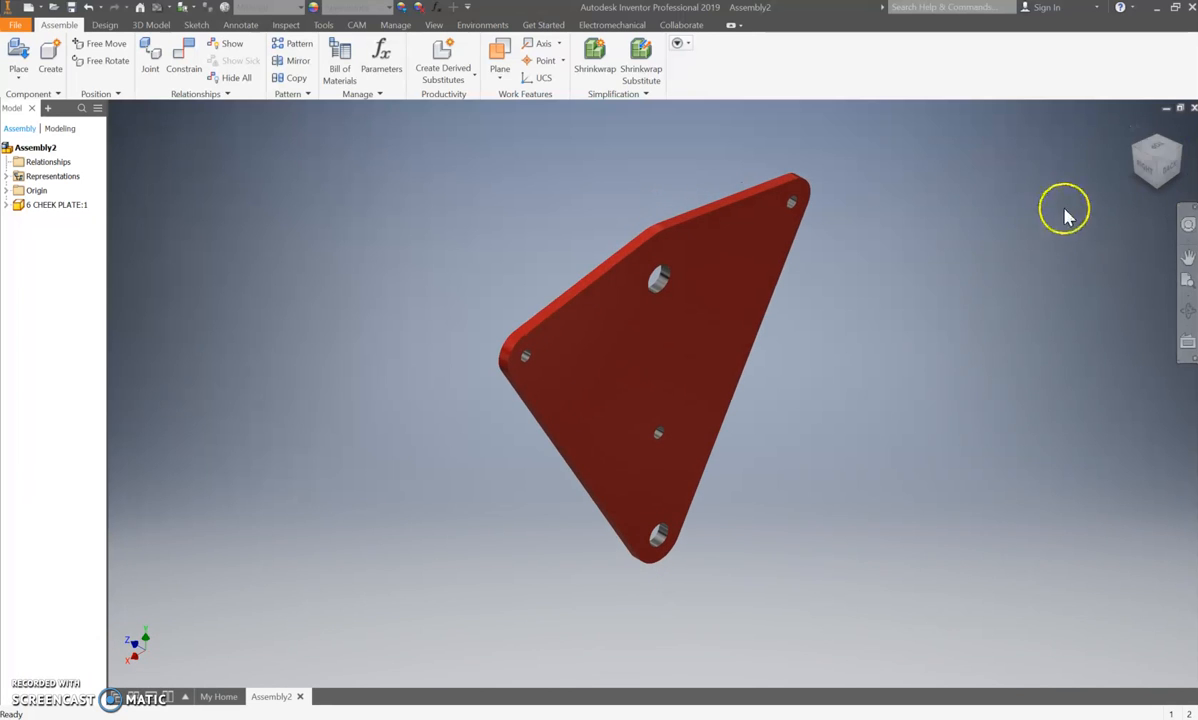
right_click(1127, 139)
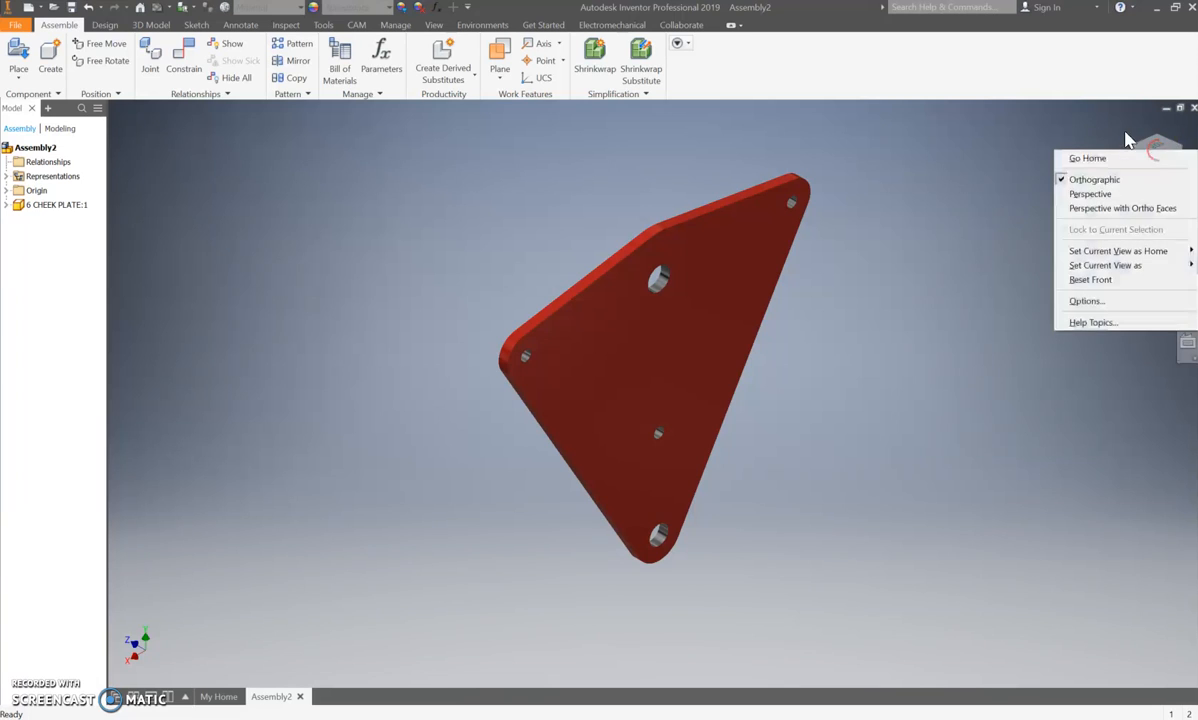
mouse_move(1142, 268)
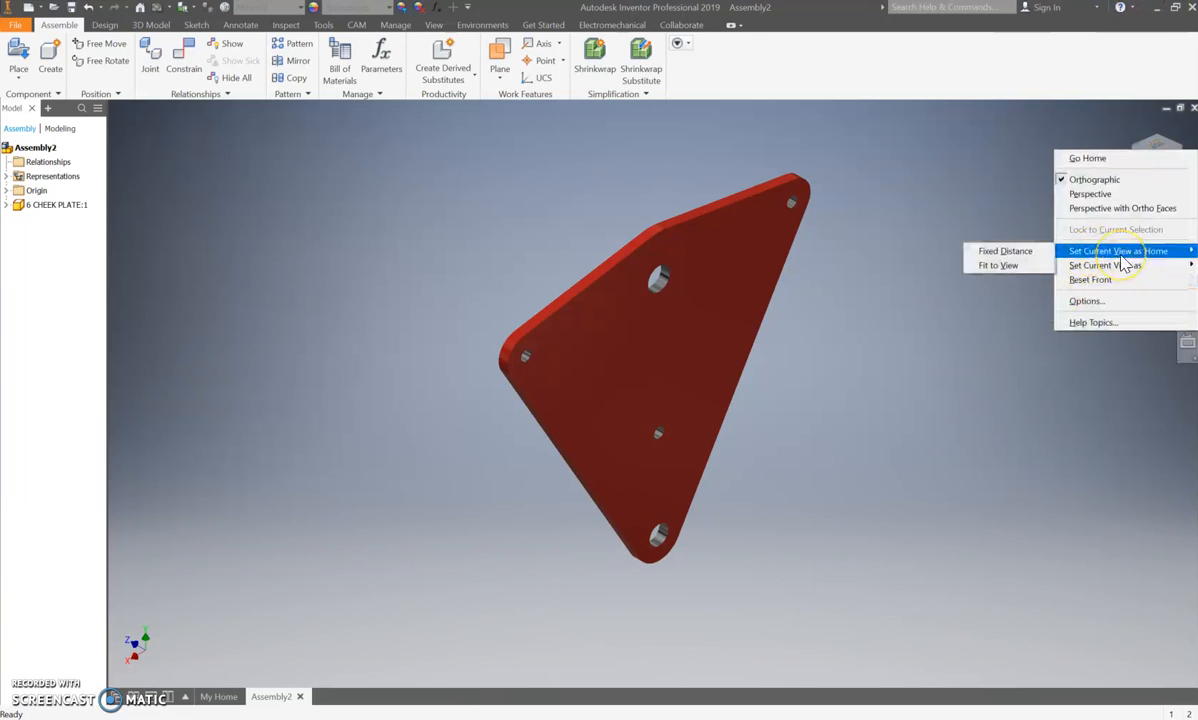
left_click(1013, 268)
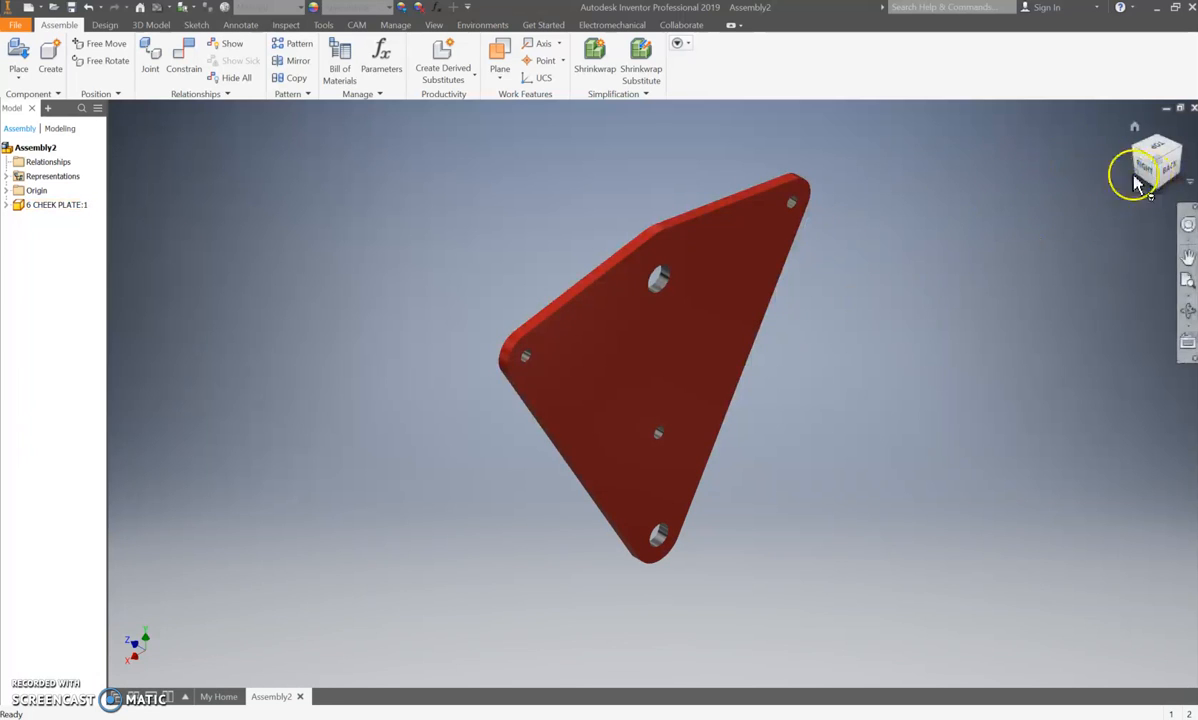
Ground the cheek plate so it is fixed in place in the assembly.
right_click(24, 210)
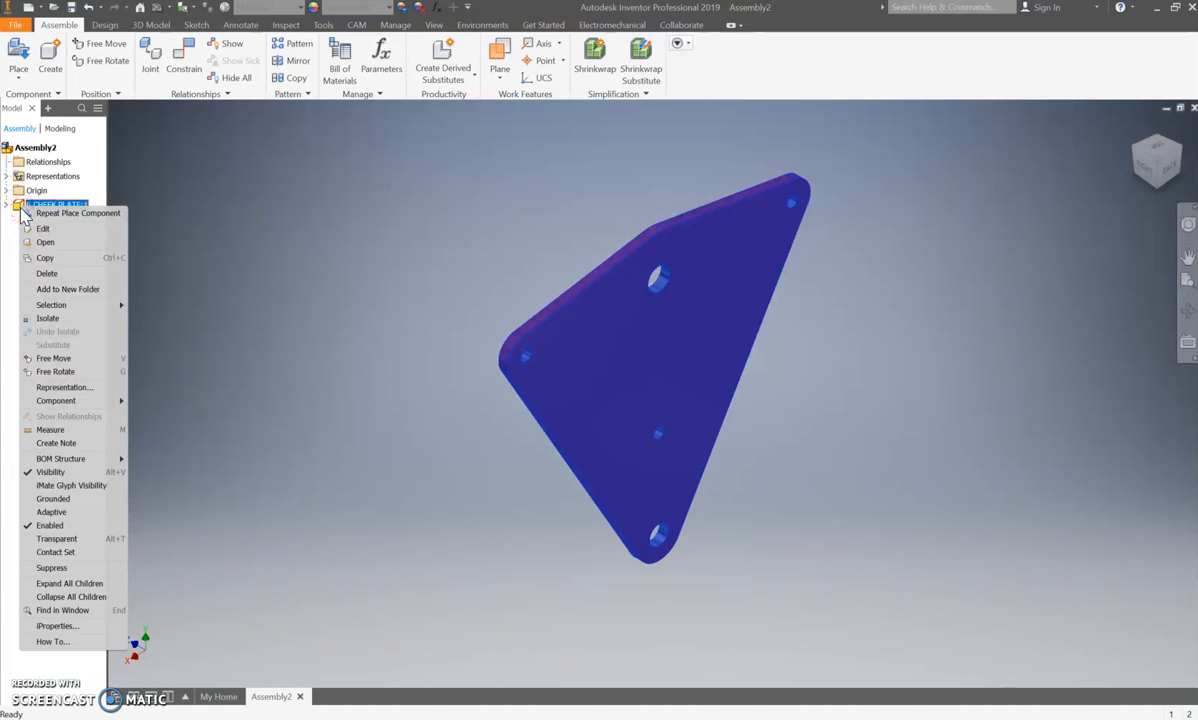
left_click(51, 499)
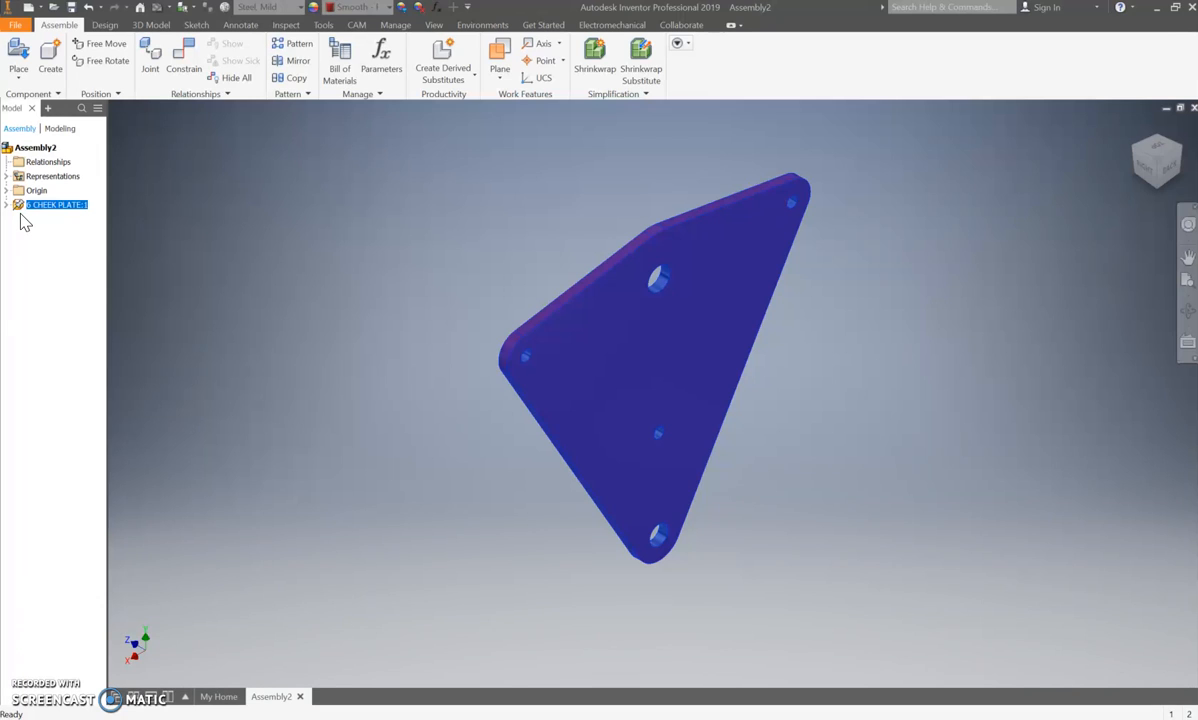
left_click(270, 219)
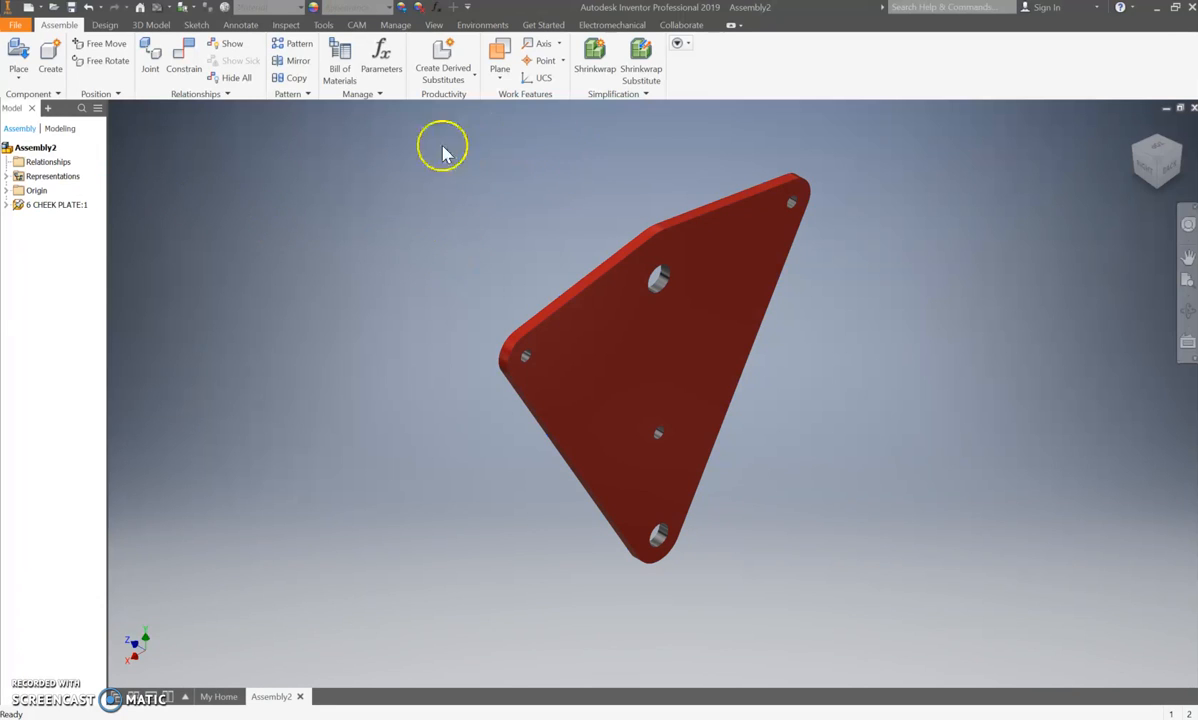
Place one 5 SHEAVE PIN.ipt in the open space beside the cheek plate.
left_click(20, 56)
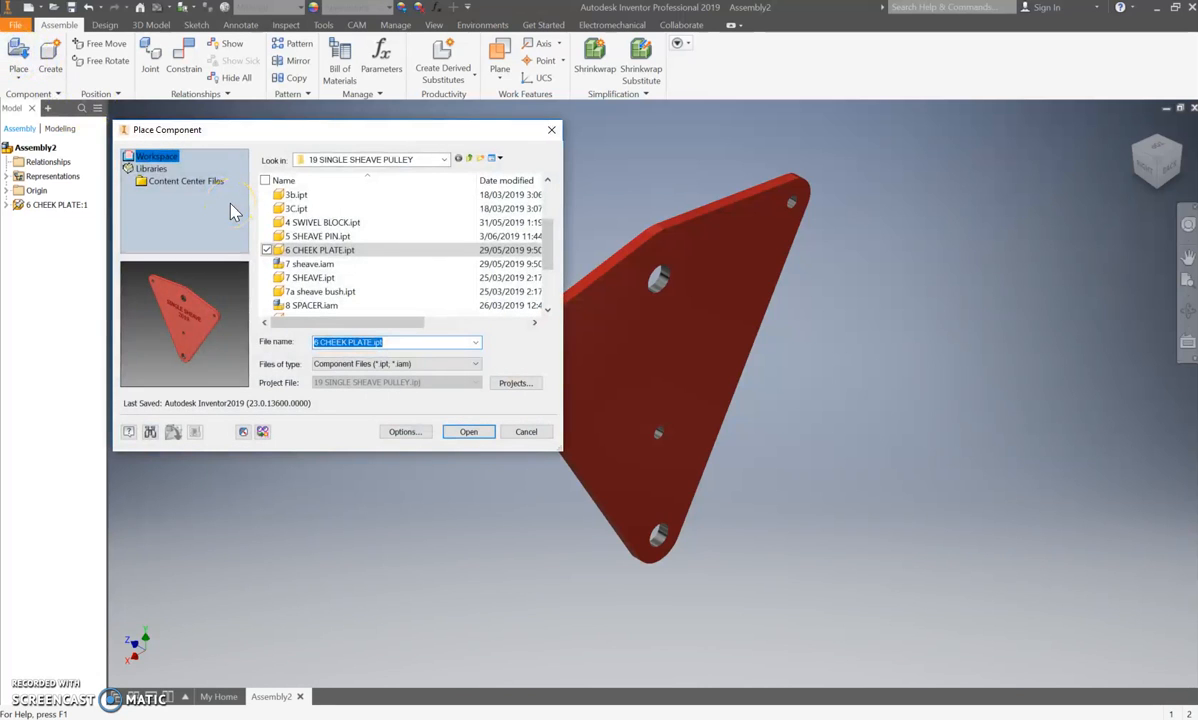
left_click(299, 240)
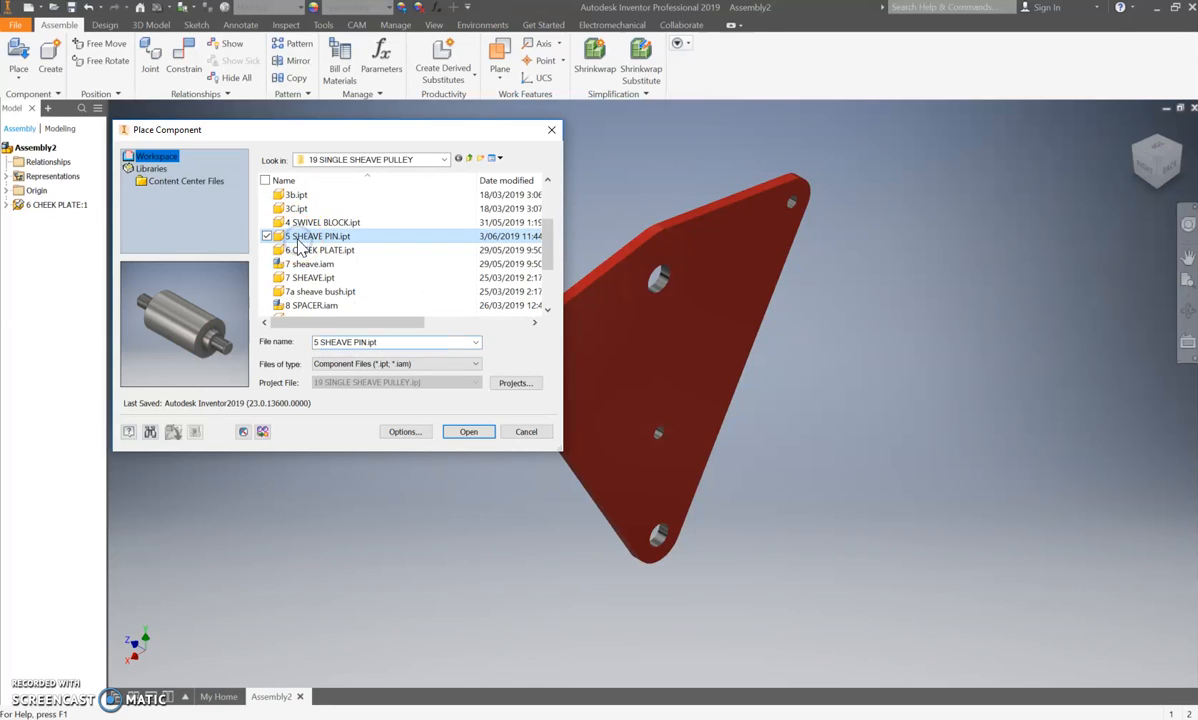
left_click(470, 436)
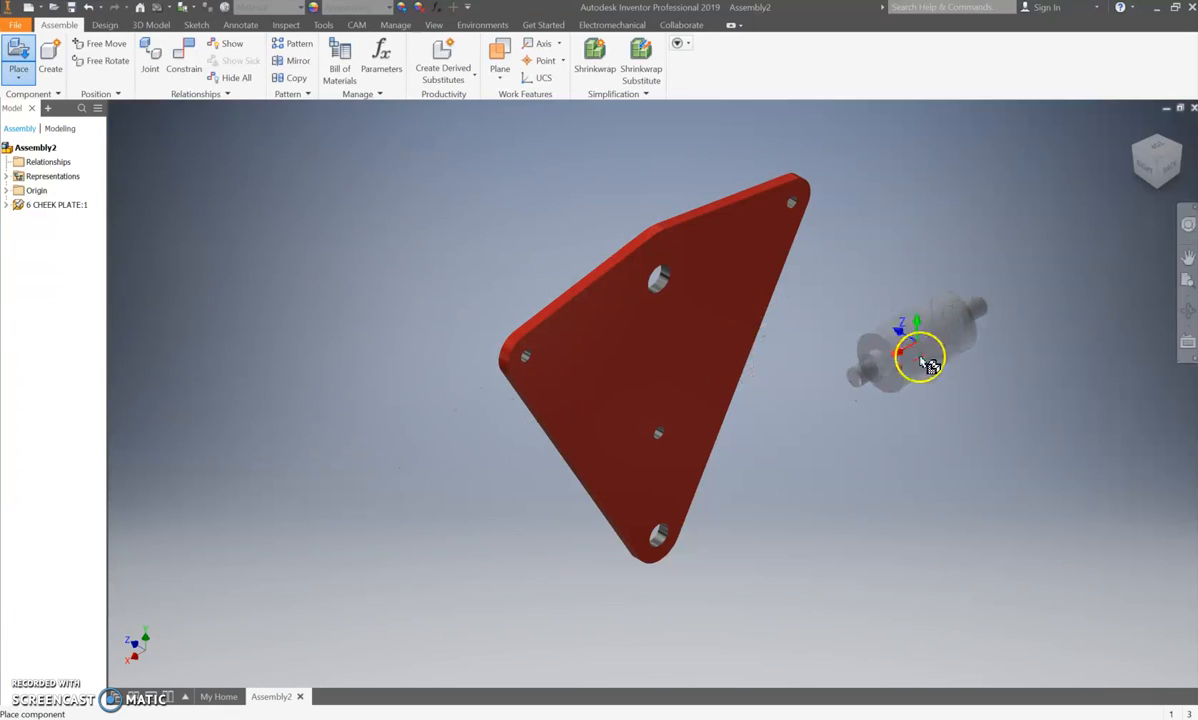
left_click(925, 362)
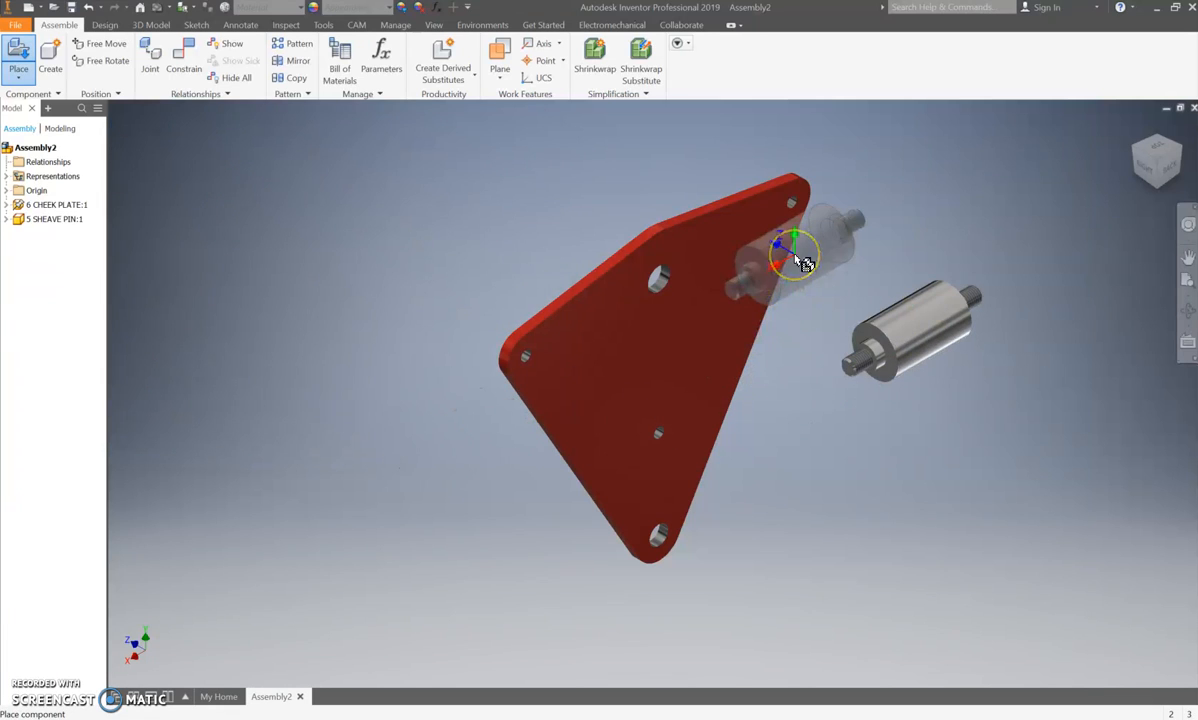
key("Escape")
left_click(687, 230)
left_click(476, 175)
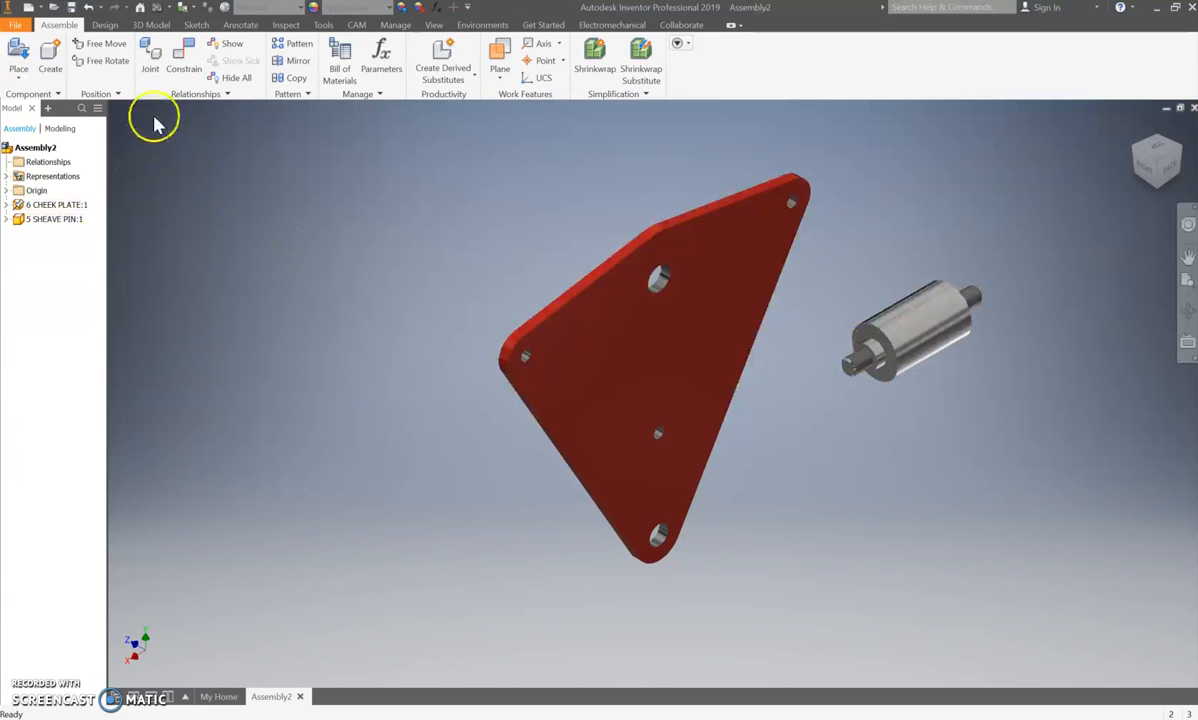
Constrain the sheave pin to the cheek plate's large upper hole with an opposed Insert constraint, using the circular edge at the pin's shoulder.
left_click(179, 75)
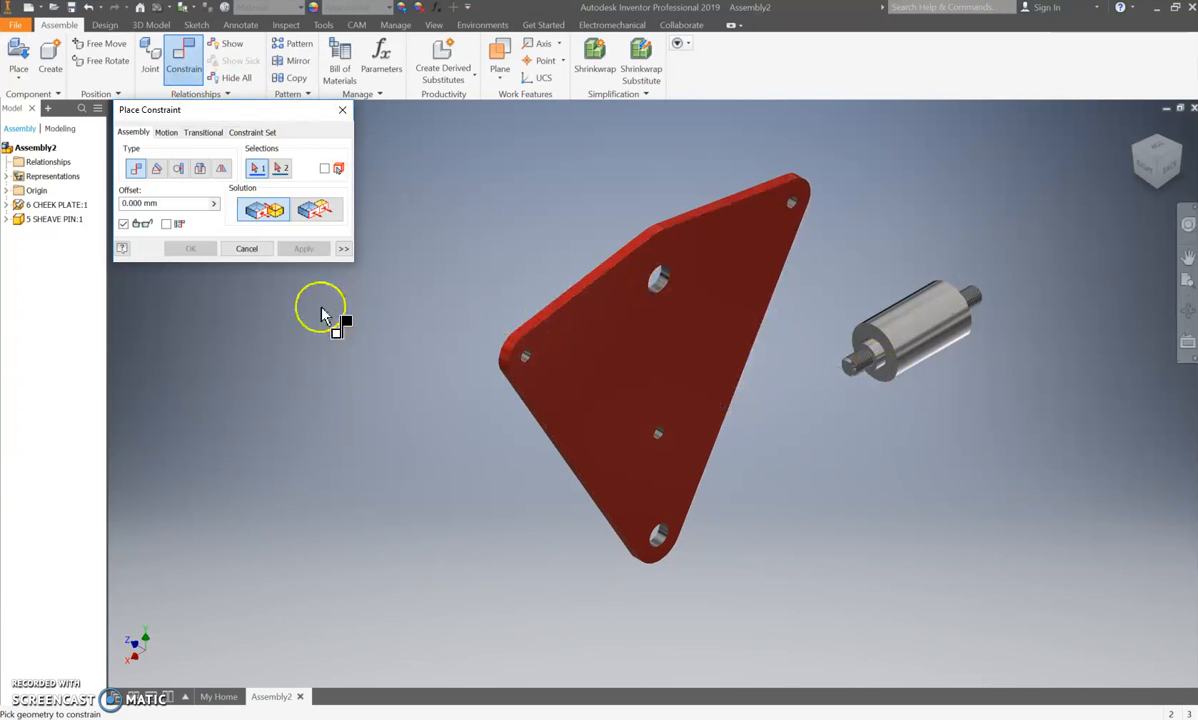
left_click(200, 170)
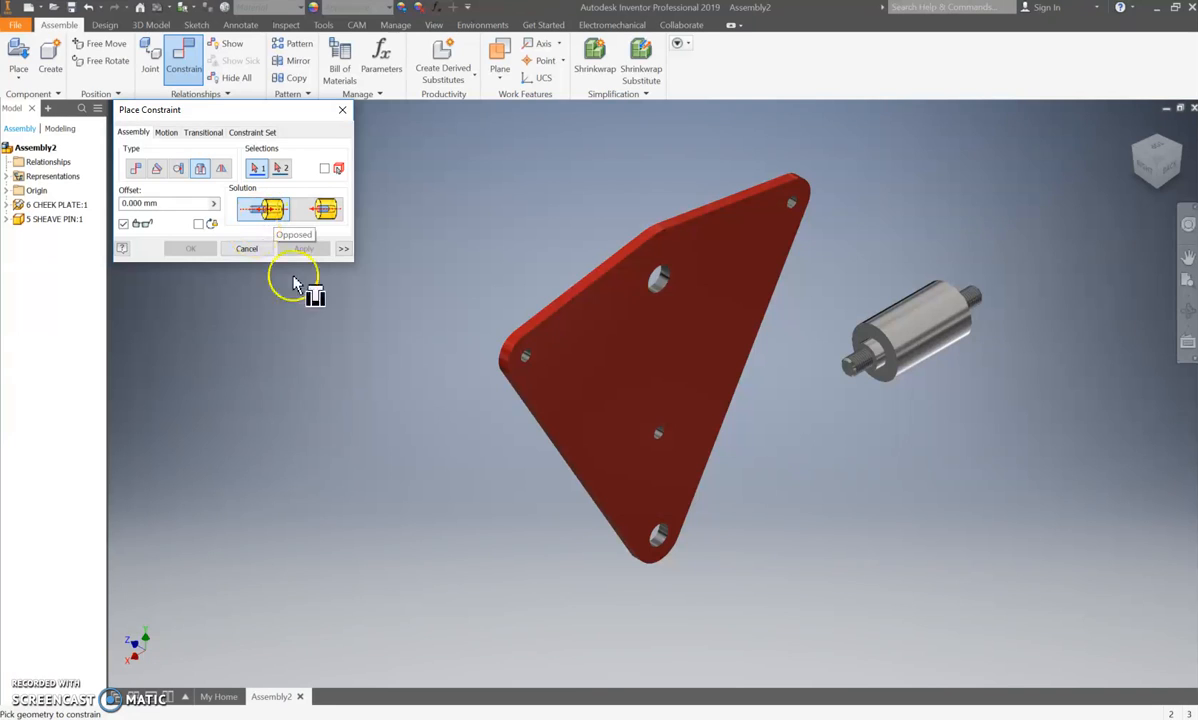
scroll(832, 361, "up", 3)
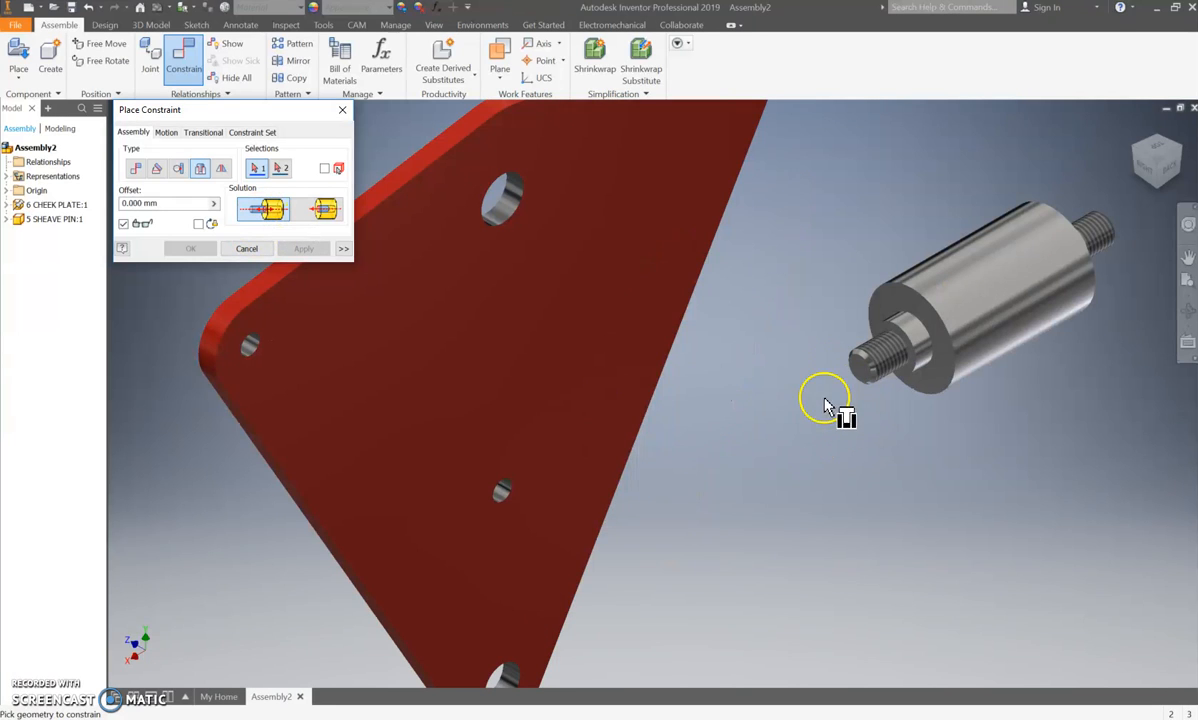
left_click(932, 350)
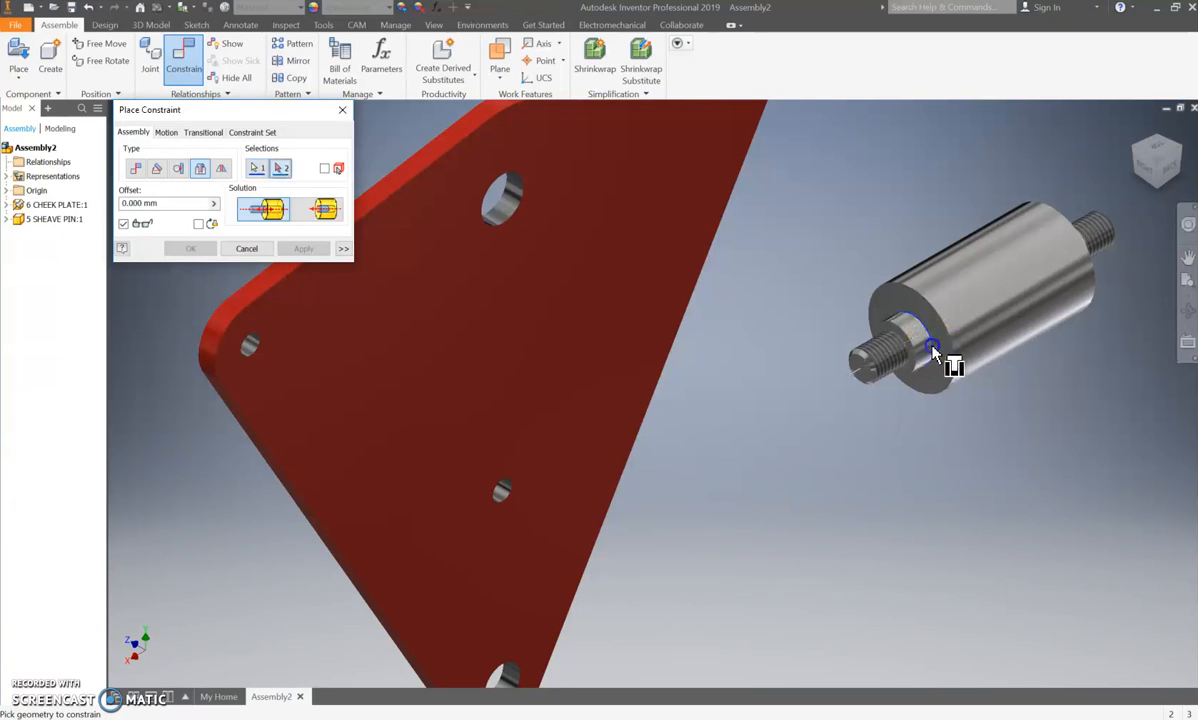
left_click(510, 228)
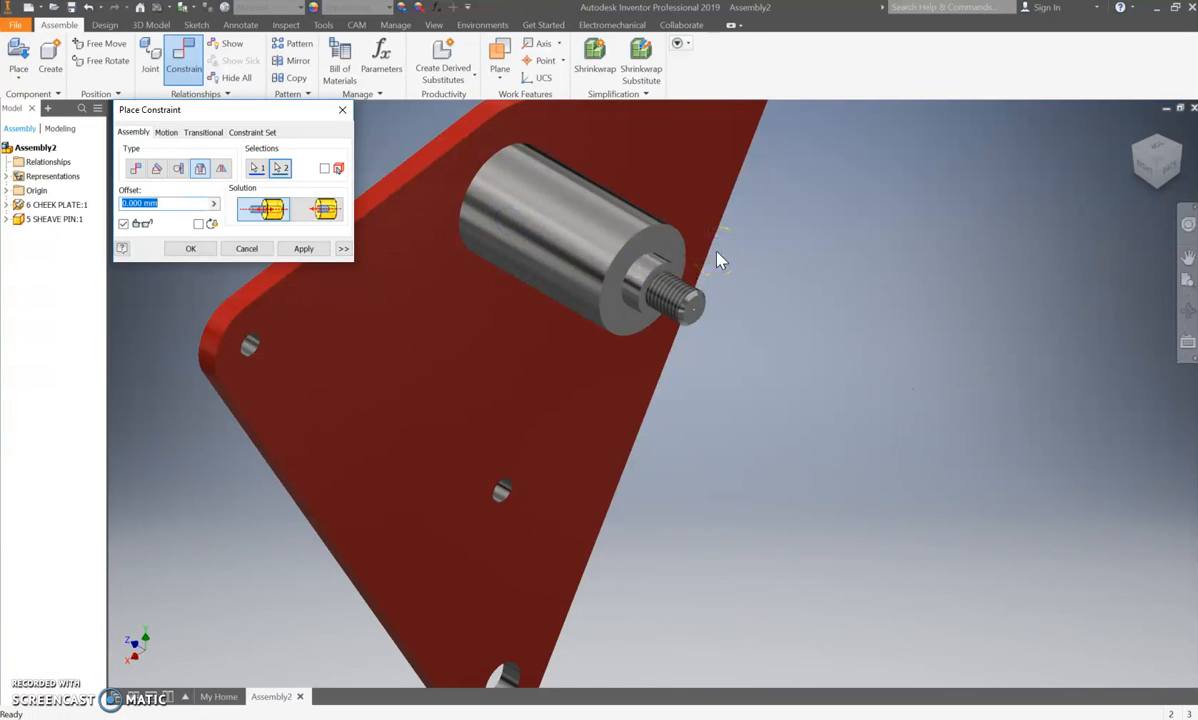
left_click(326, 212)
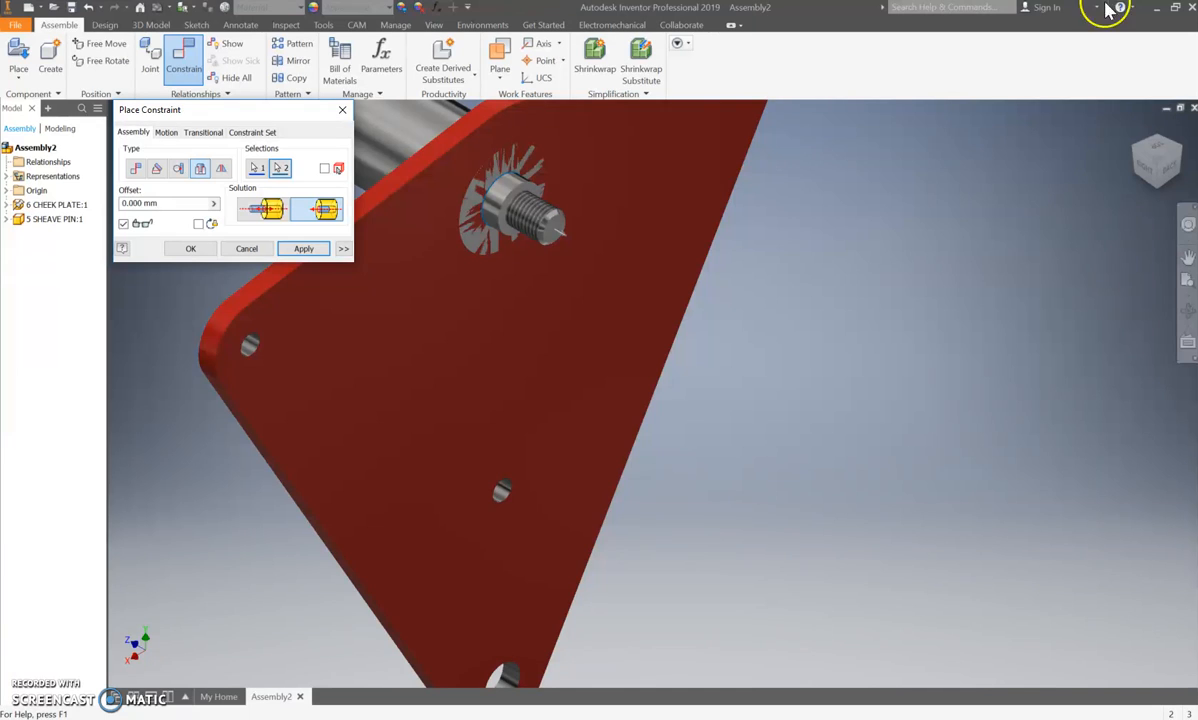
left_click(280, 220)
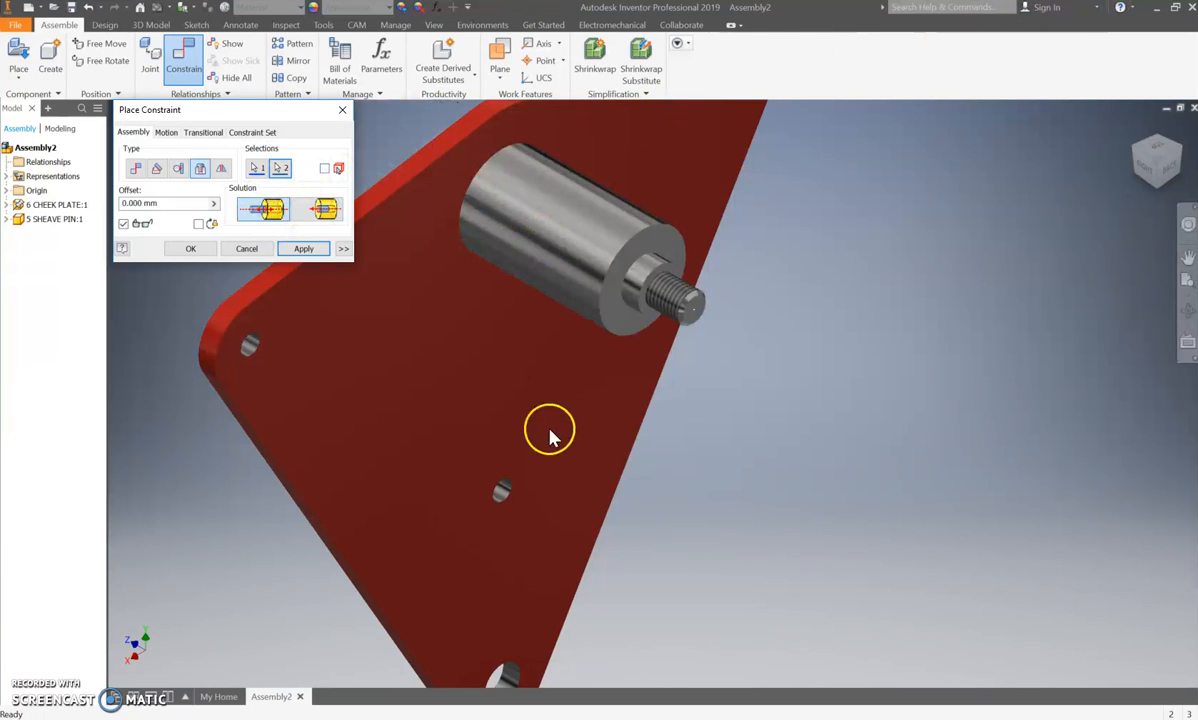
left_click(305, 249)
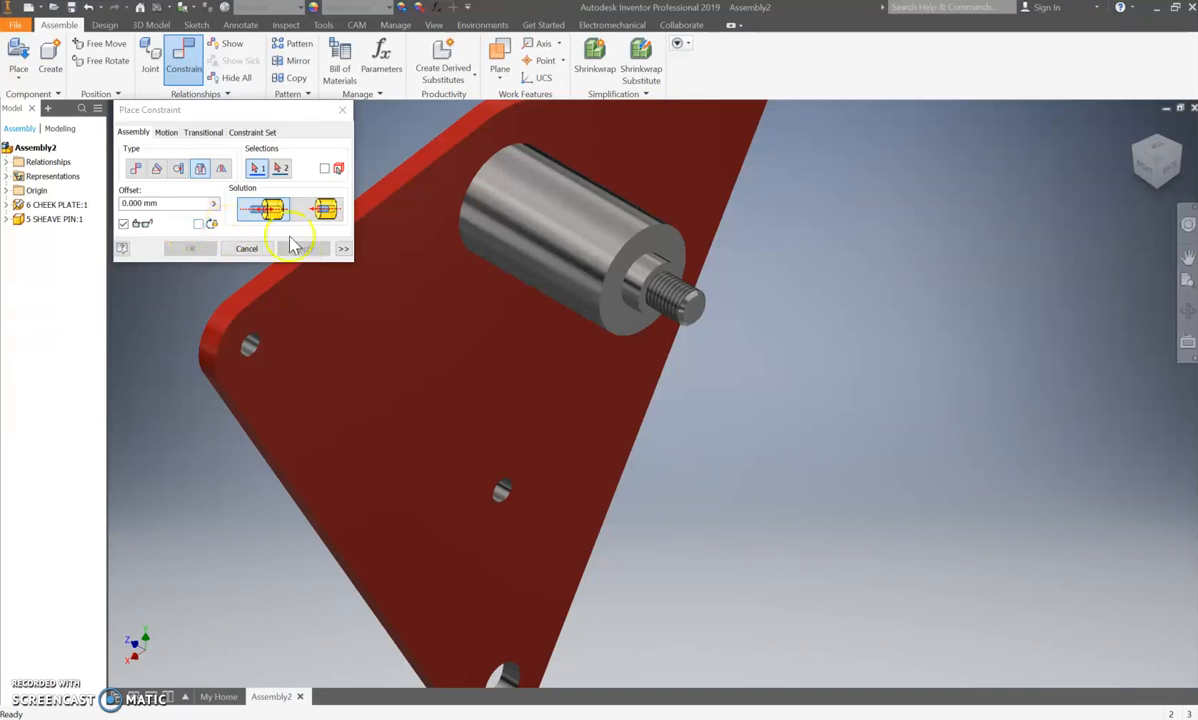
middle_click_drag(489, 318, 711, 458)
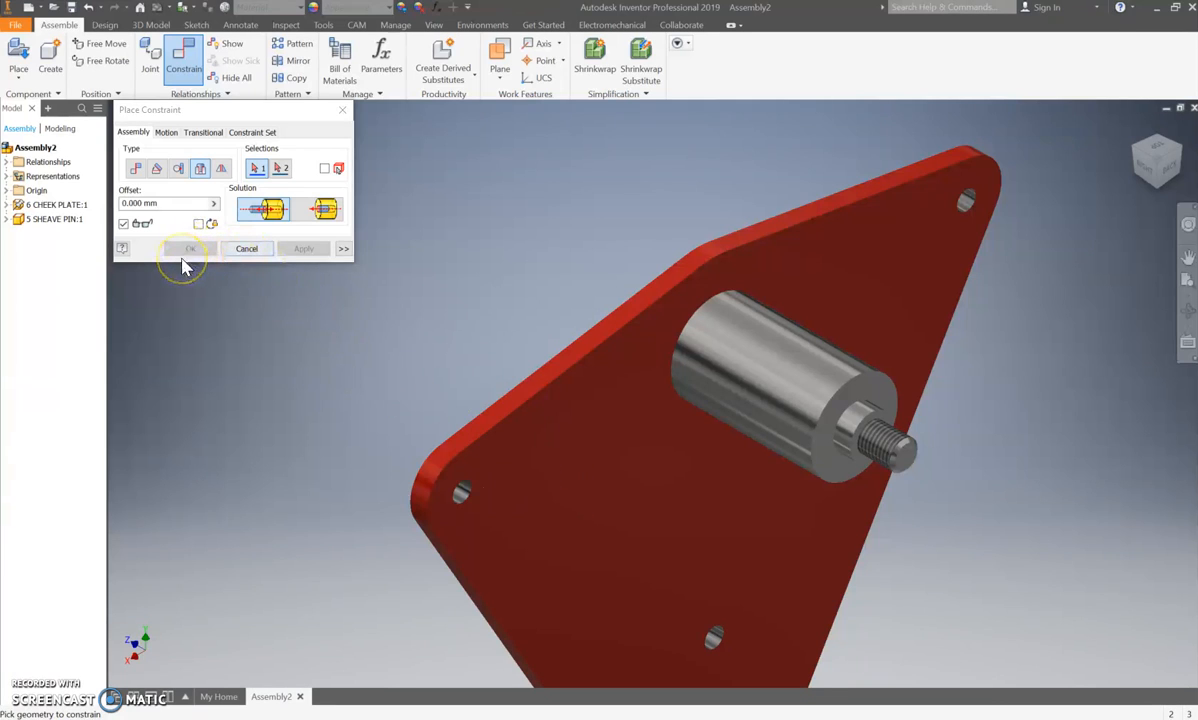
left_click(245, 248)
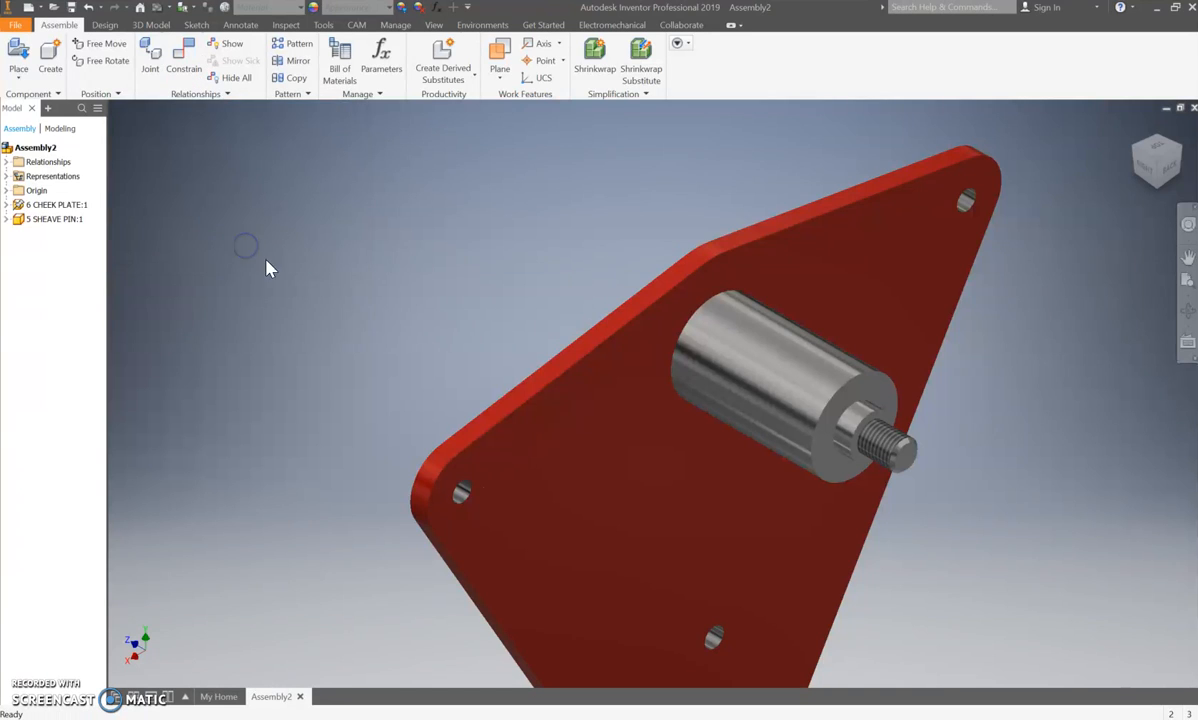
Place three copies of 8a SPACER SLEEVE.ipt in the open space around the cheek plate.
left_click(18, 58)
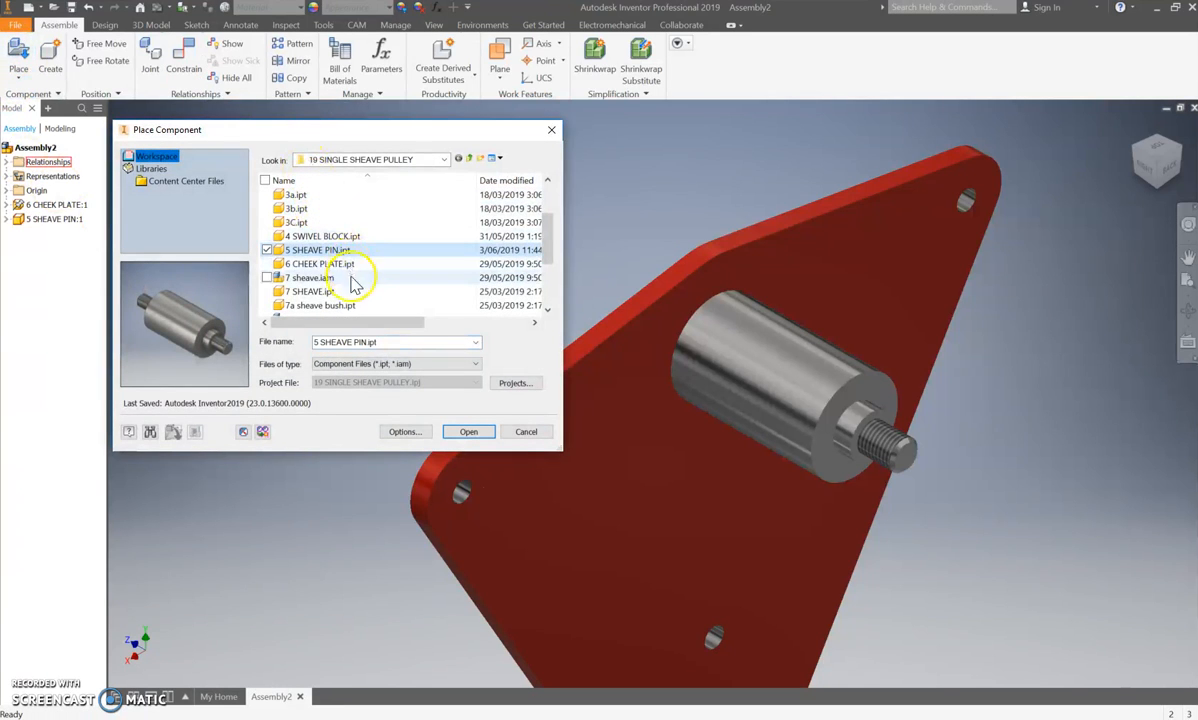
scroll(358, 267, "down", 1)
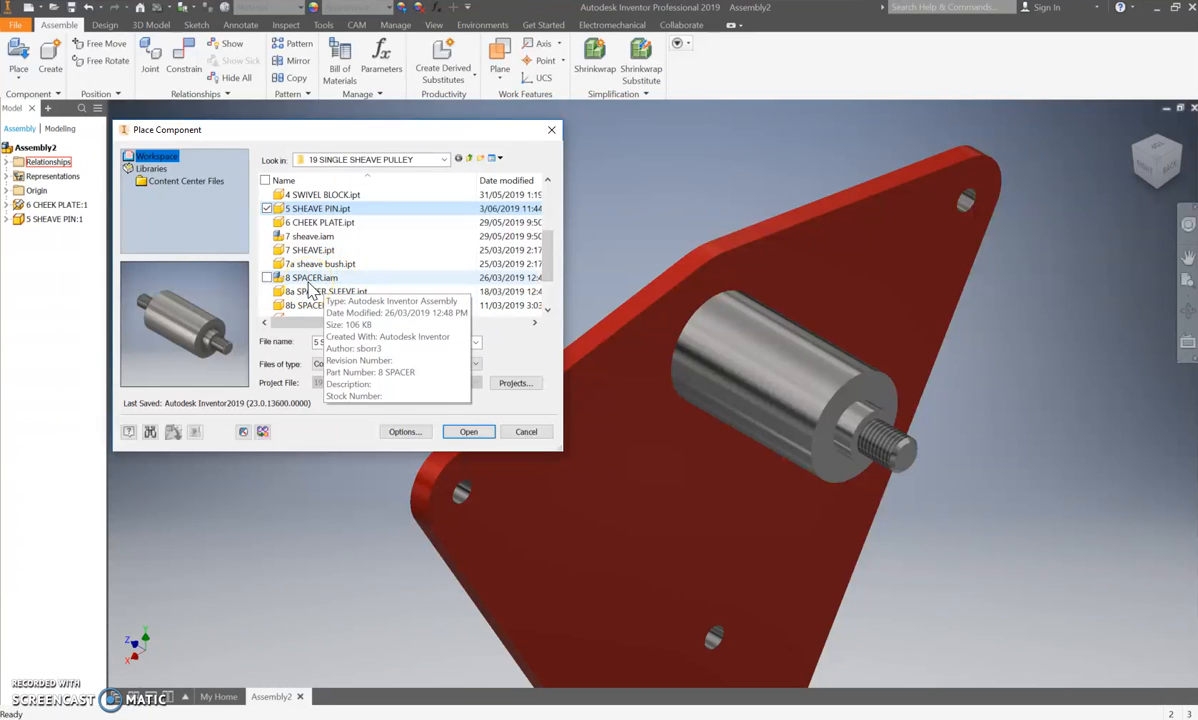
left_click(308, 279)
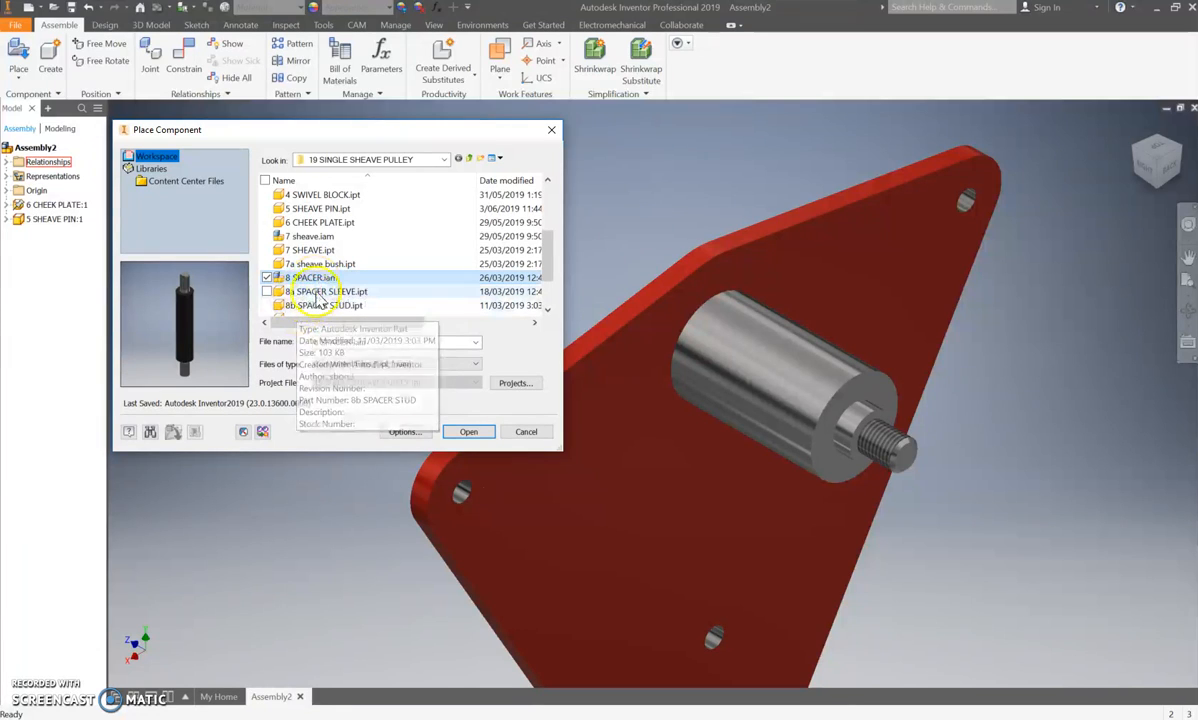
left_click(303, 292)
left_click(460, 436)
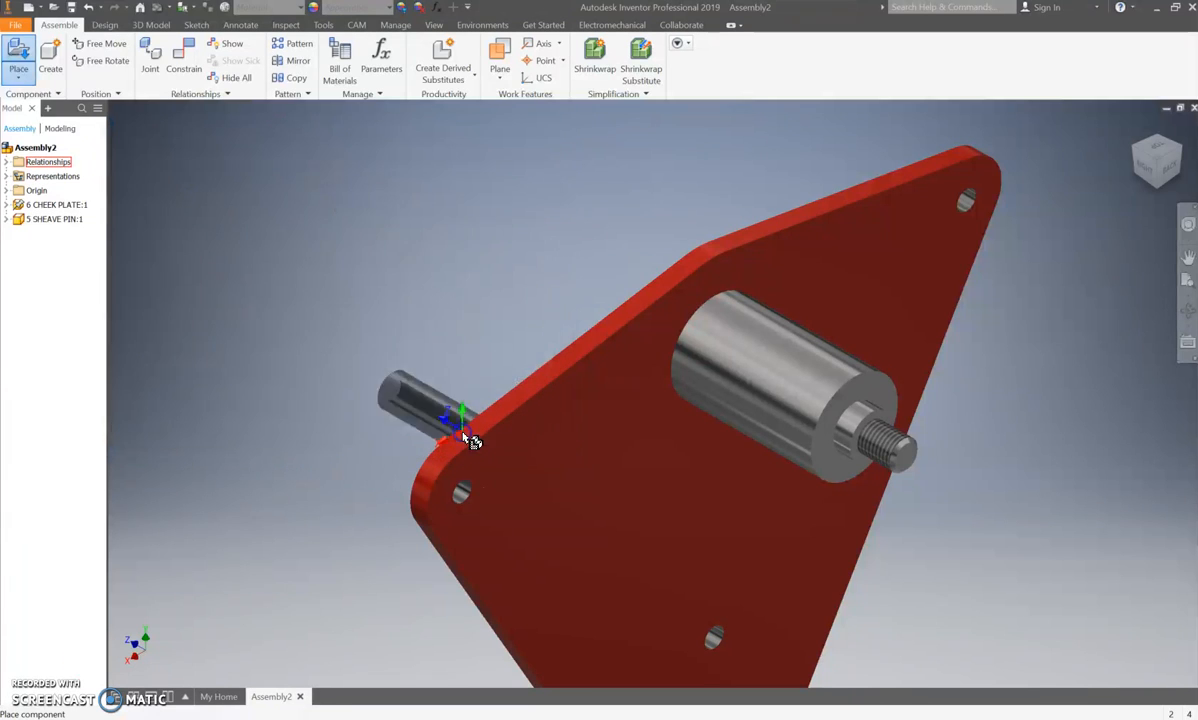
middle_click_drag(656, 206, 322, 167)
scroll(727, 270, "down", 5)
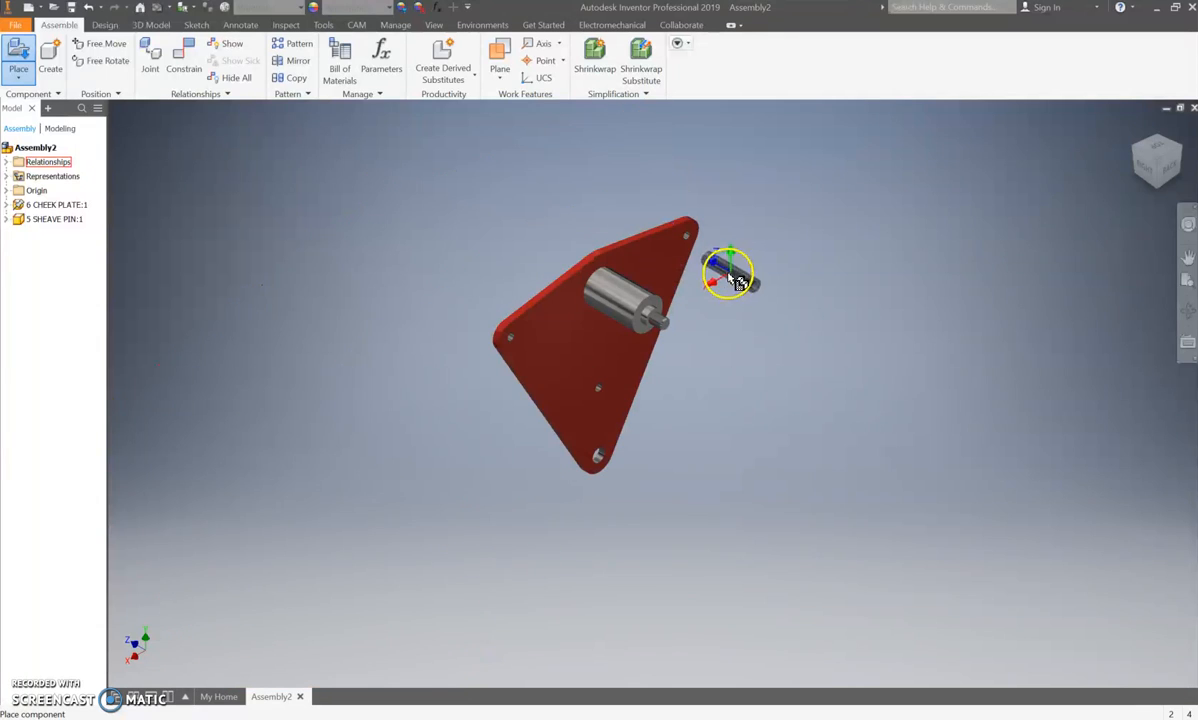
left_click(764, 272)
left_click(737, 467)
left_click(430, 432)
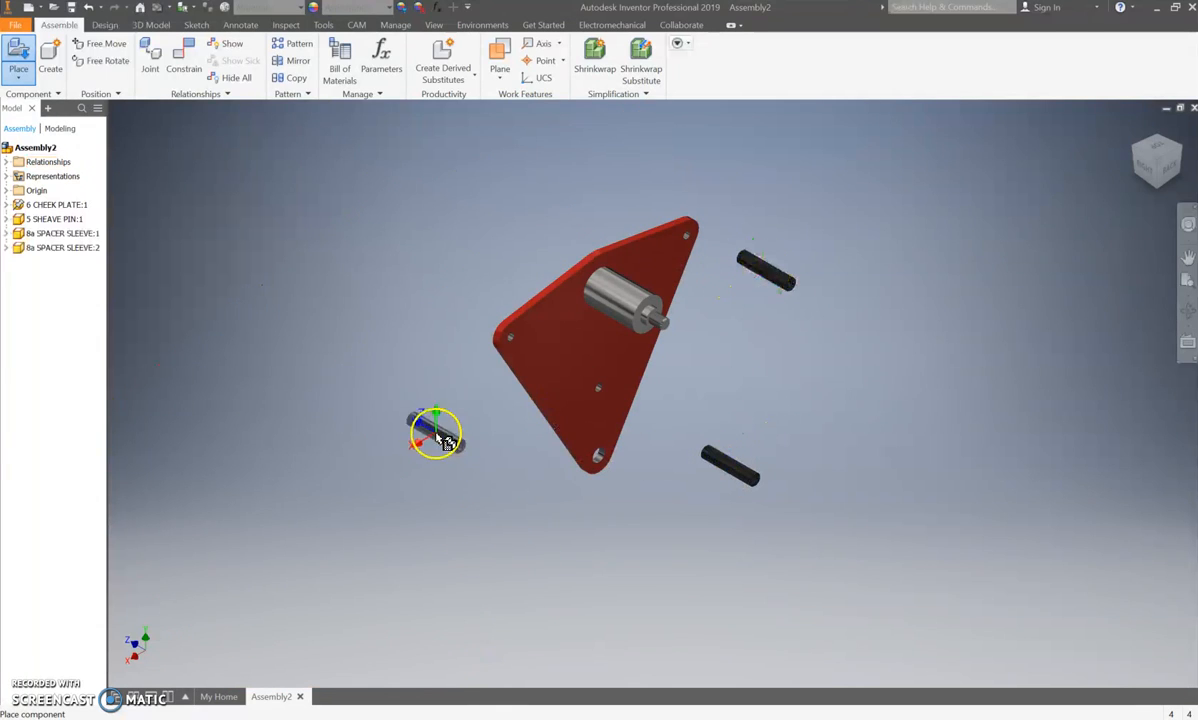
key("Escape")
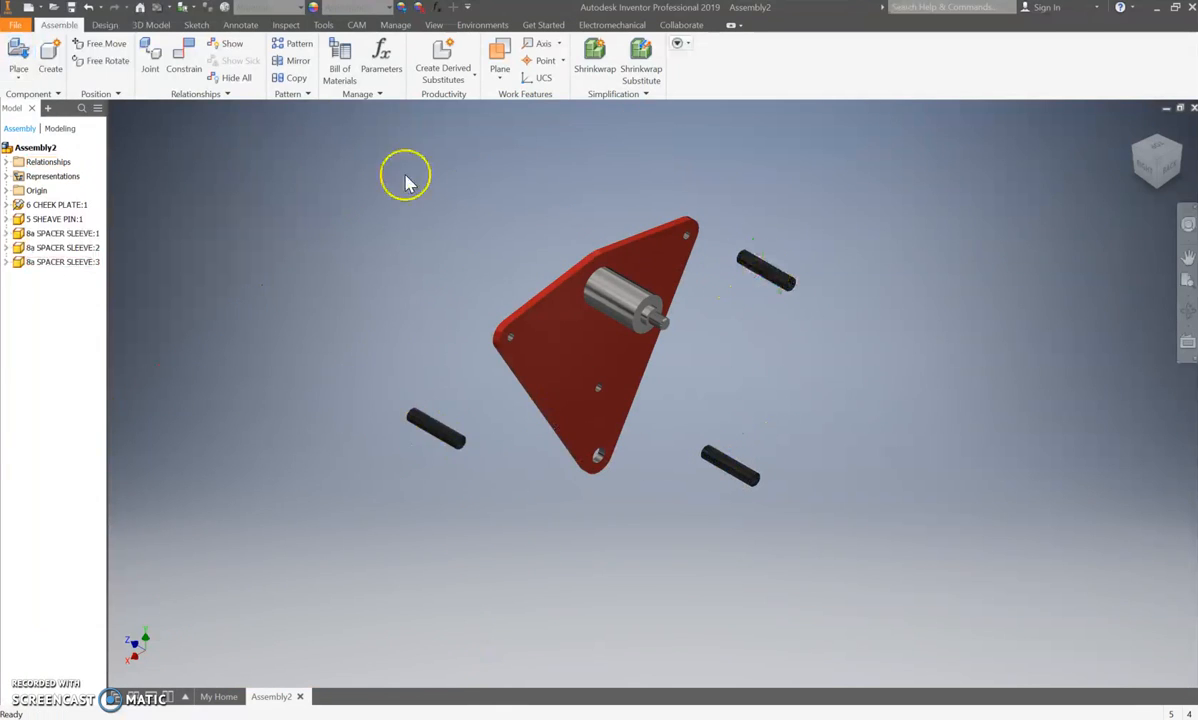
Constrain the nearest spacer sleeve's outer end edge to the small hole in the cheek plate's upper corner with an opposed Insert constraint.
left_click(184, 58)
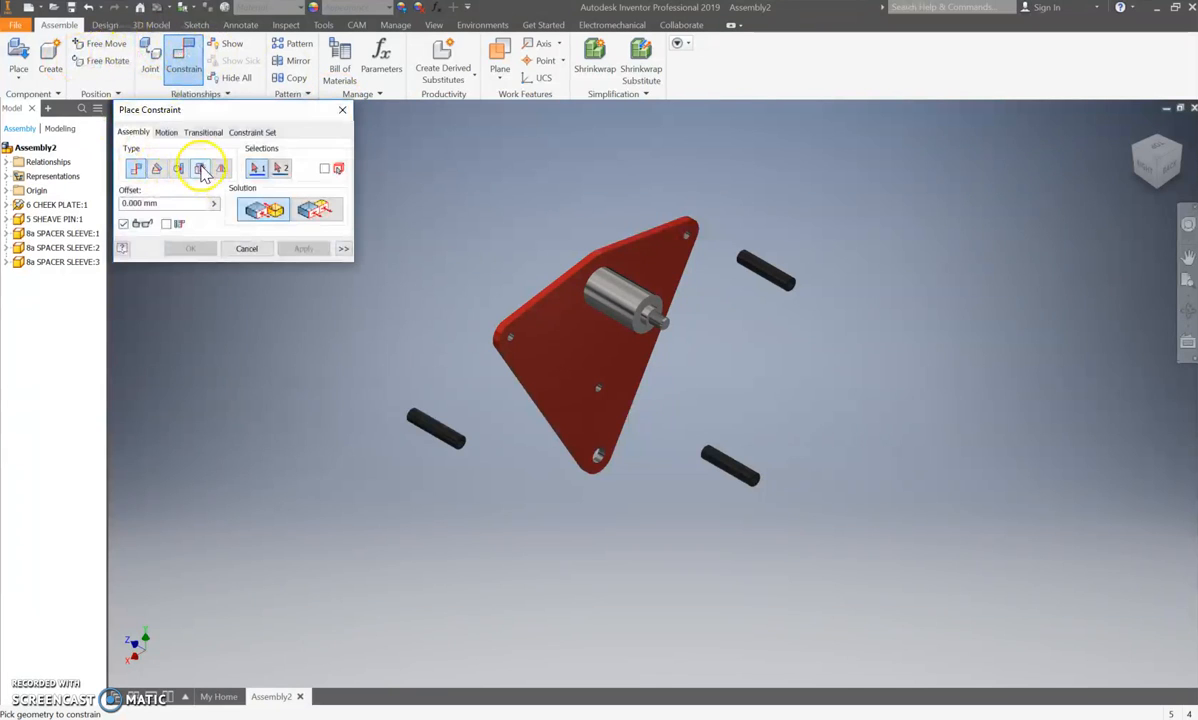
left_click(200, 168)
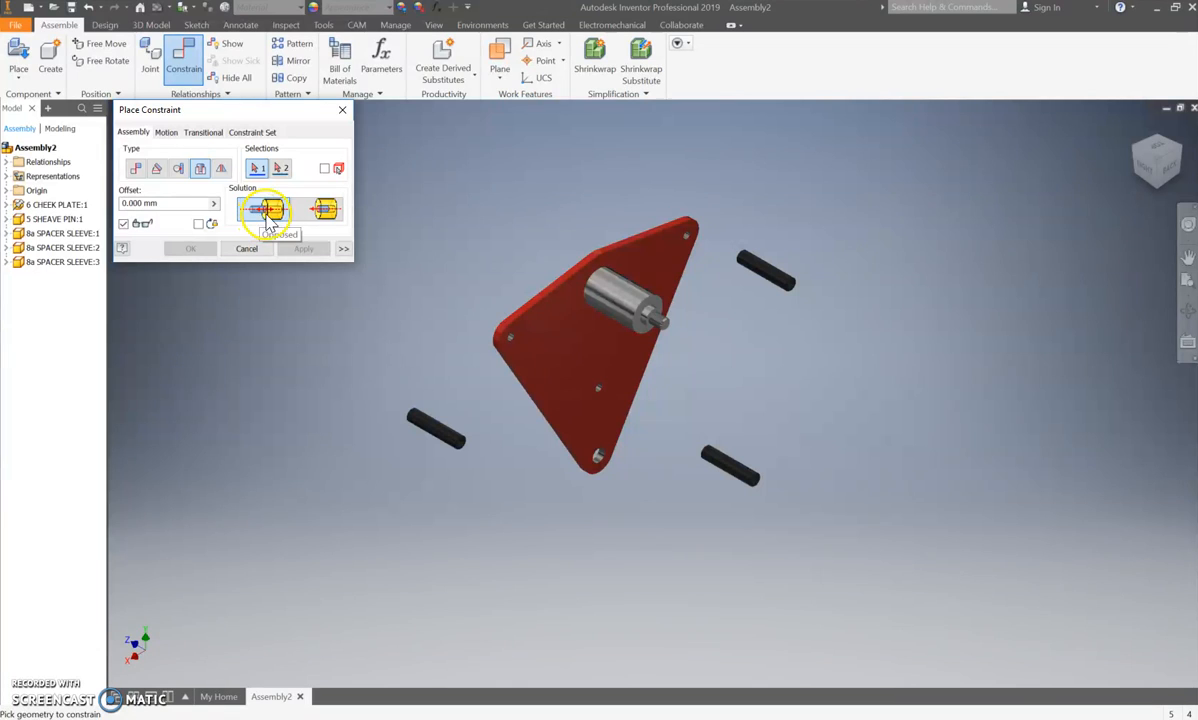
scroll(700, 292, "up", 10)
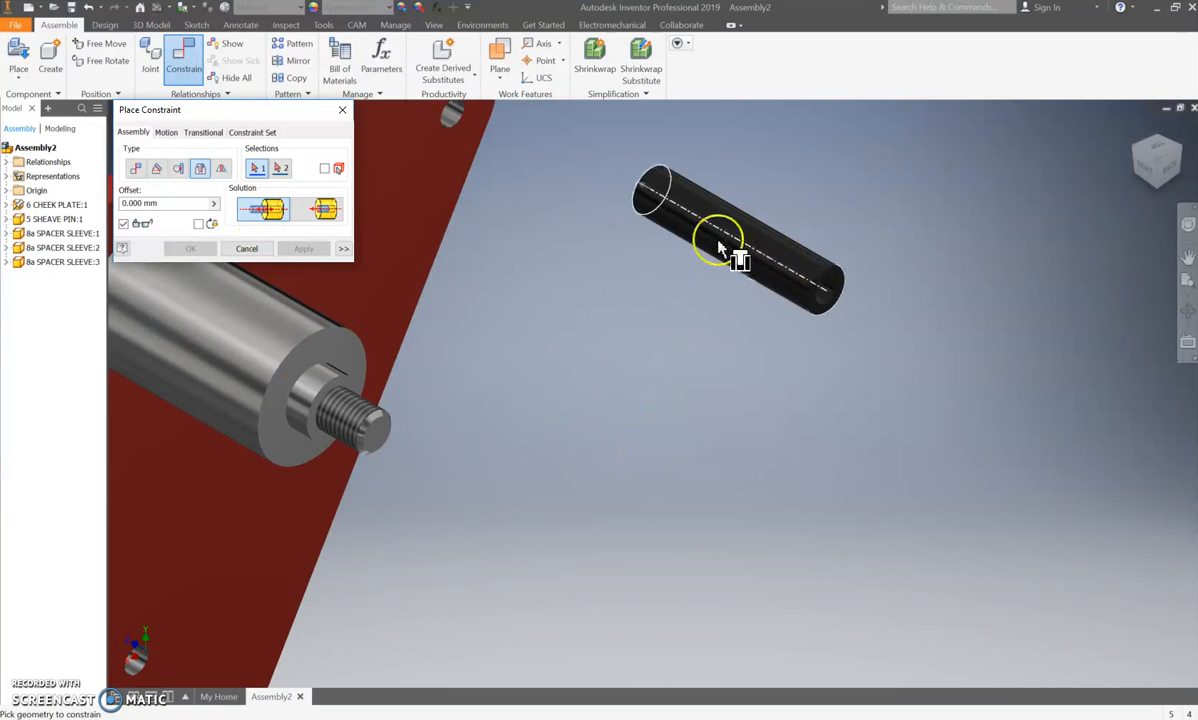
scroll(660, 220, "down", 5)
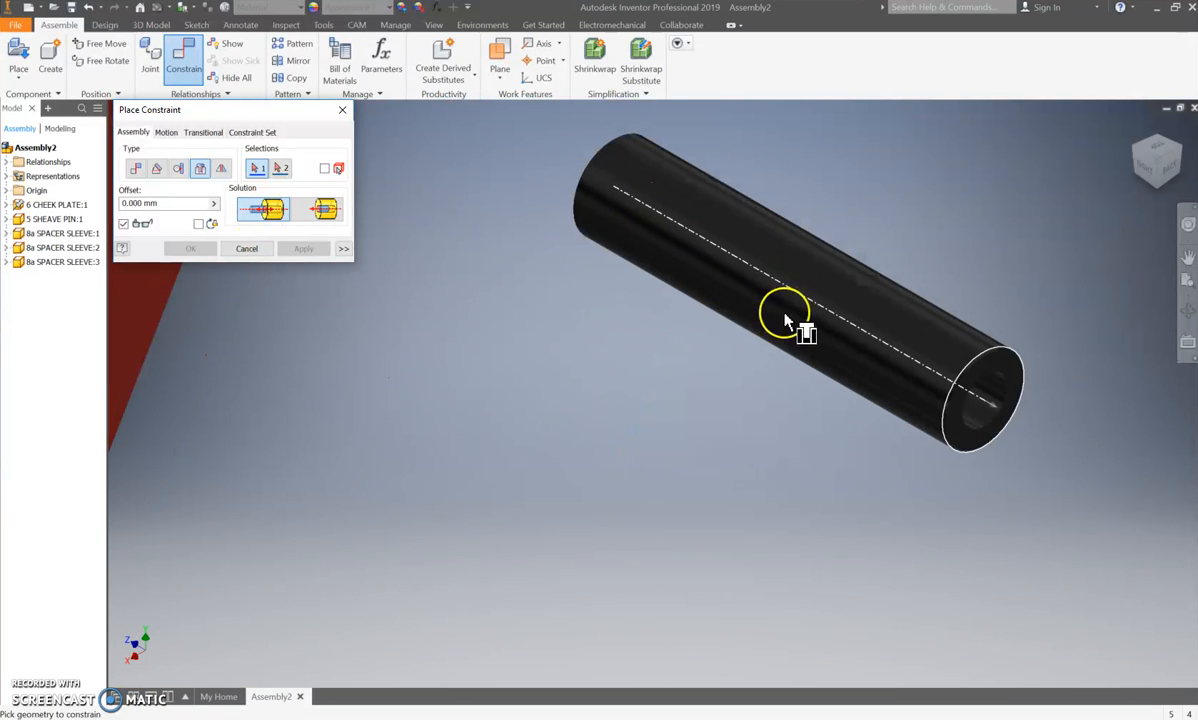
scroll(1000, 380, "up", 5)
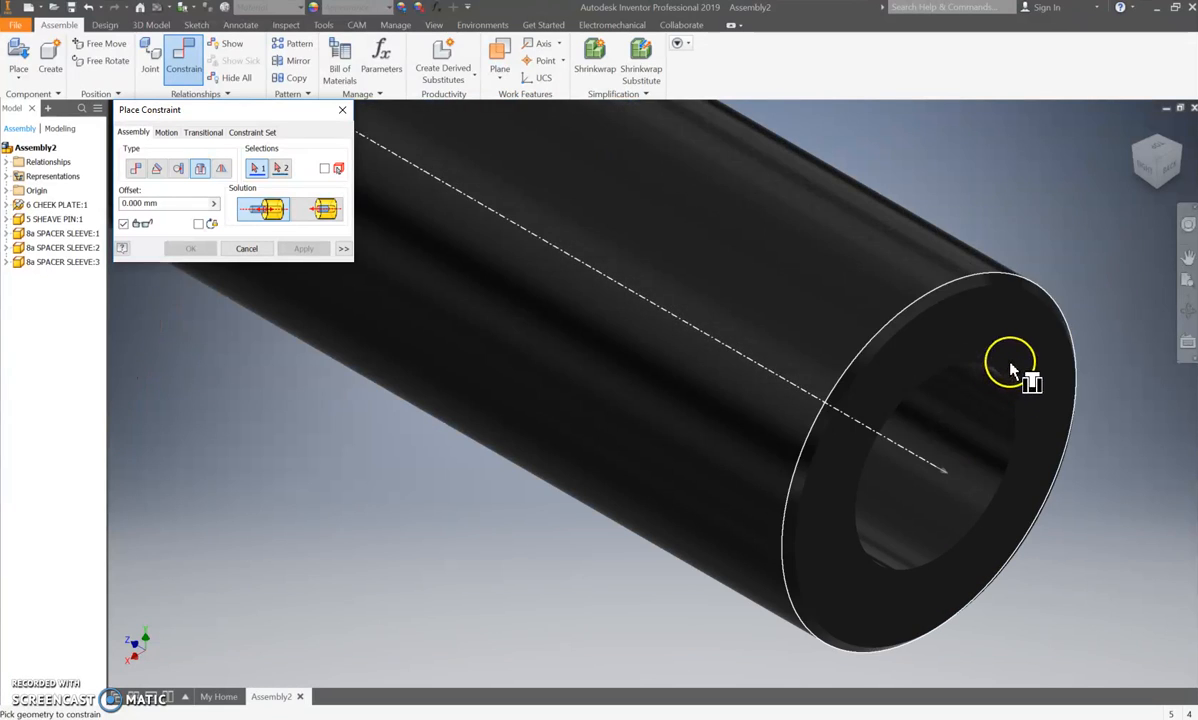
left_click(1029, 287)
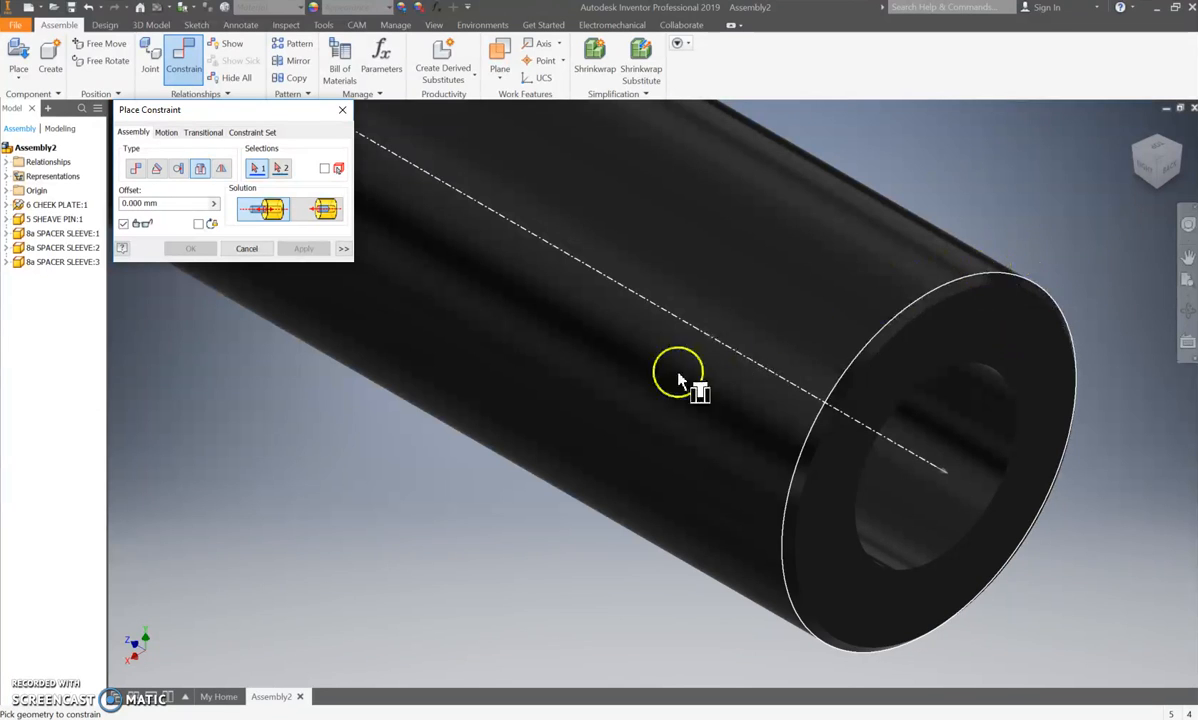
scroll(660, 368, "down", 5)
middle_click_drag(205, 374, 557, 533)
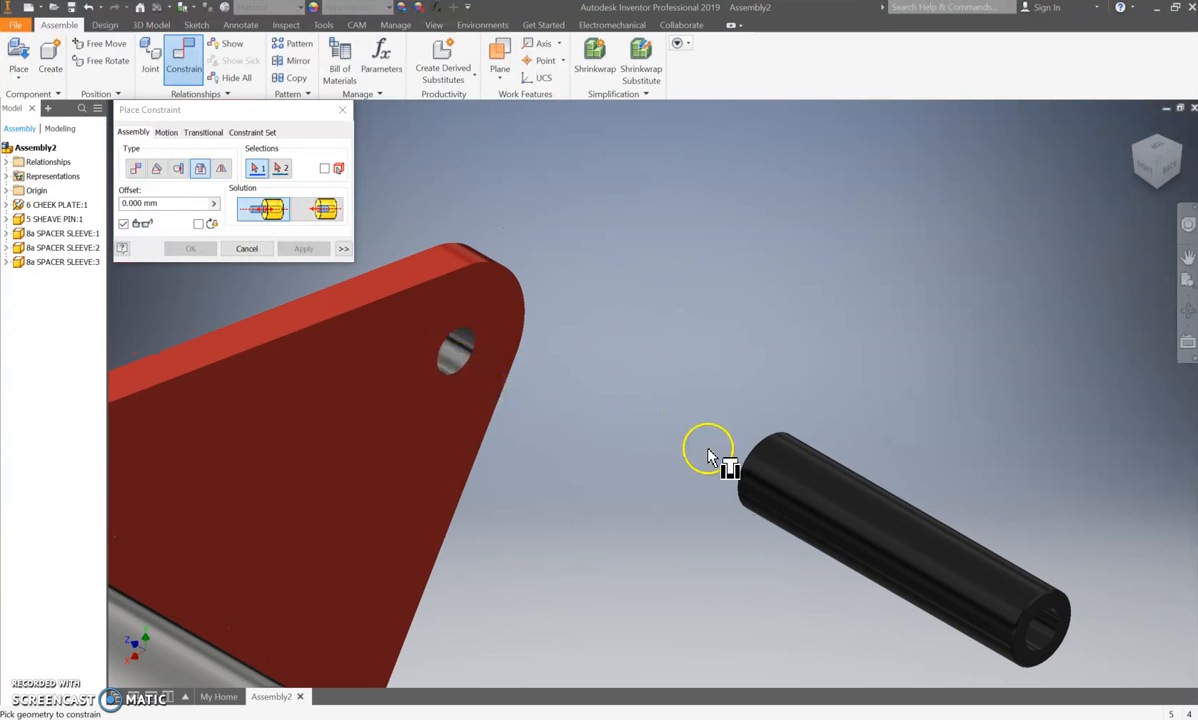
scroll(703, 455, "up", 4)
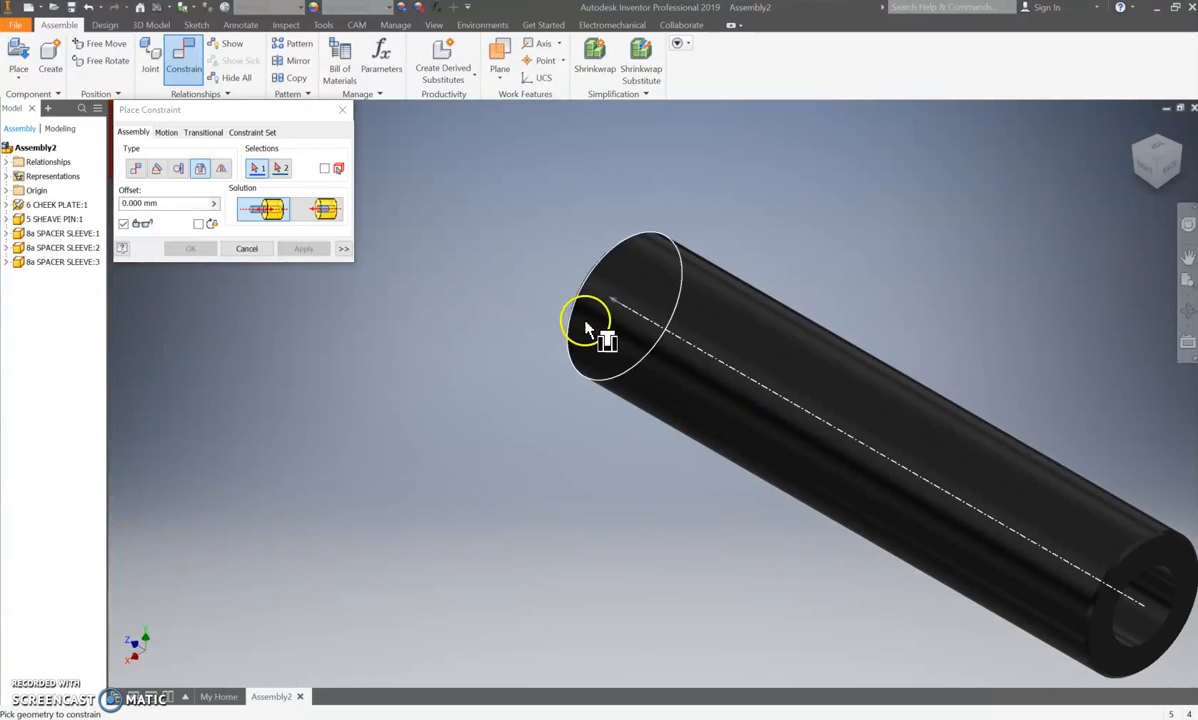
scroll(560, 340, "down", 6)
scroll(805, 410, "up", 3)
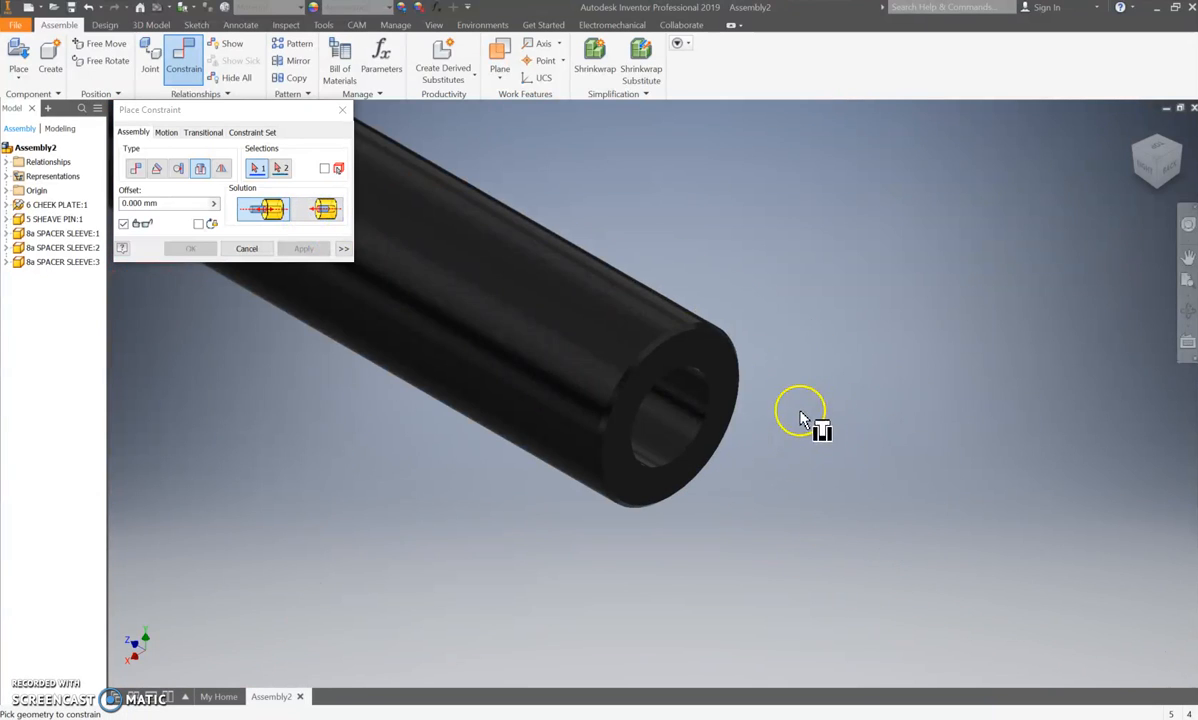
scroll(727, 362, "up", 2)
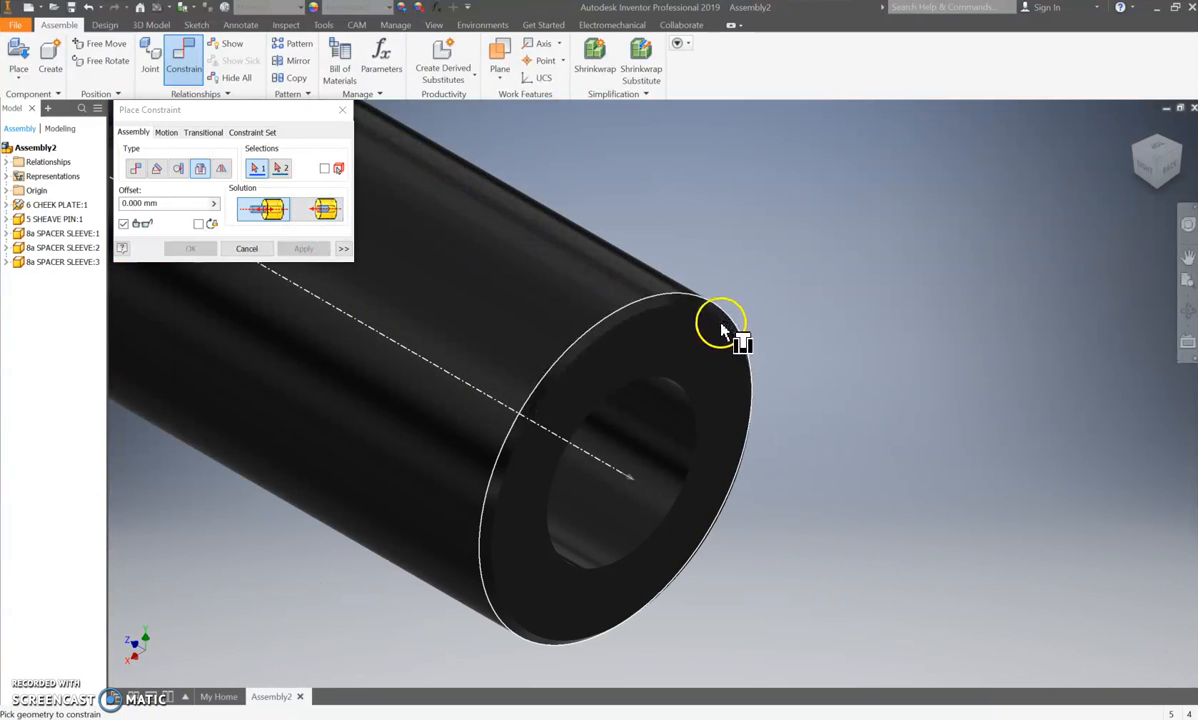
left_click(721, 323)
scroll(805, 385, "down", 5)
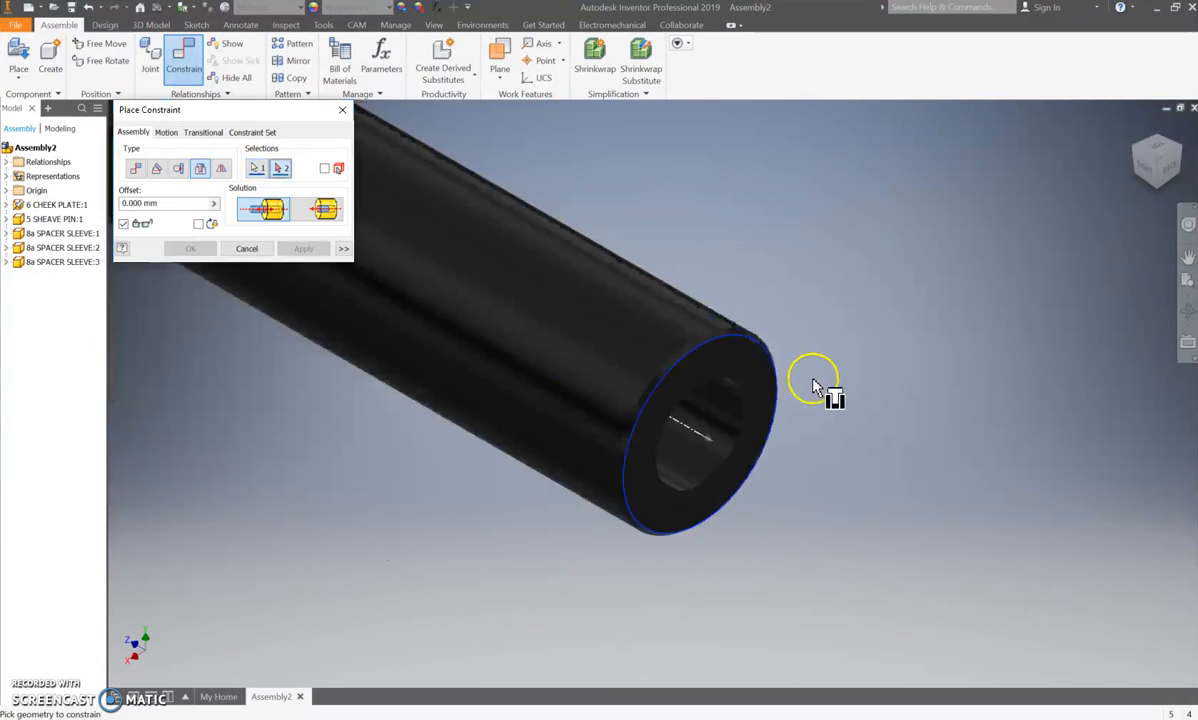
scroll(490, 290, "up", 2)
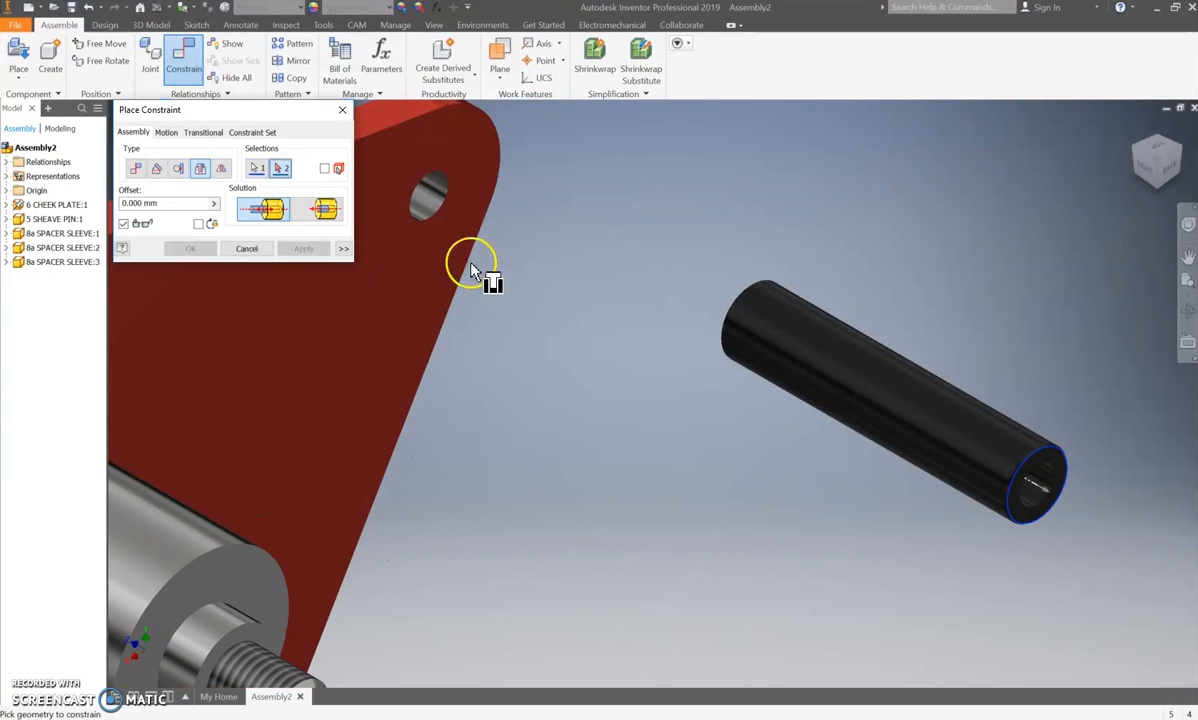
left_click(435, 222)
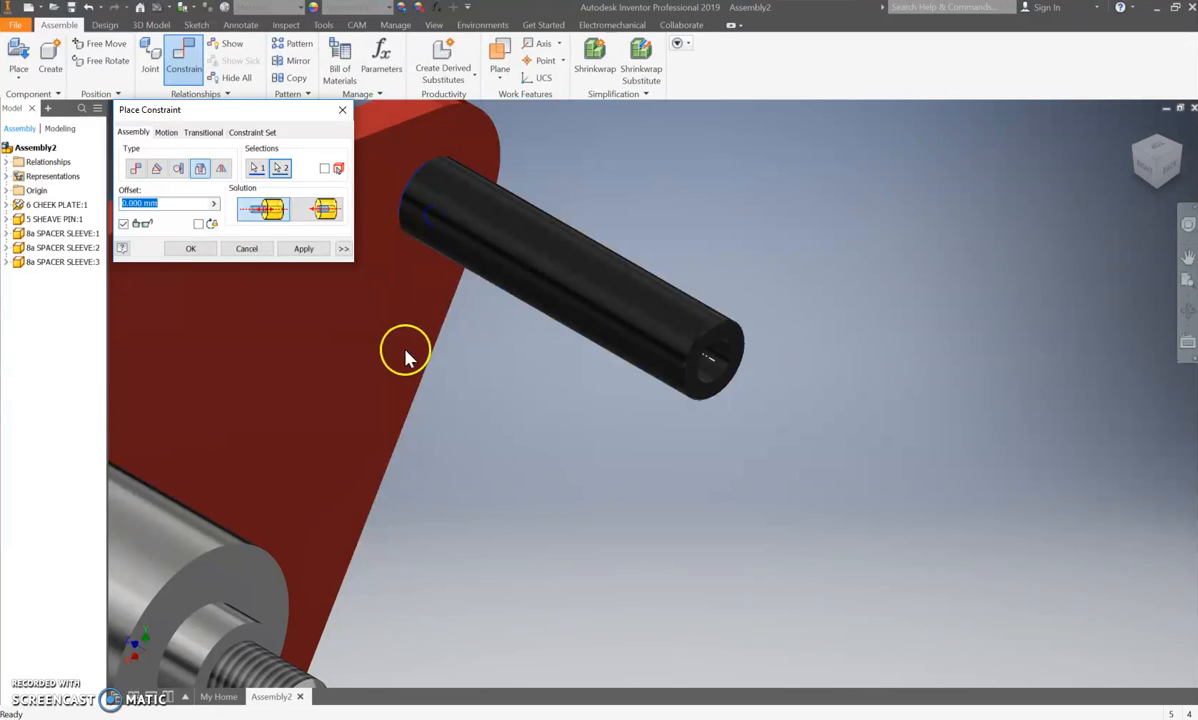
left_click(304, 248)
Constrain the spacer sleeve beside the cheek plate to the small hole above its bottom large hole with an opposed Insert constraint, using its end's outer edge.
scroll(602, 570, "down", 3)
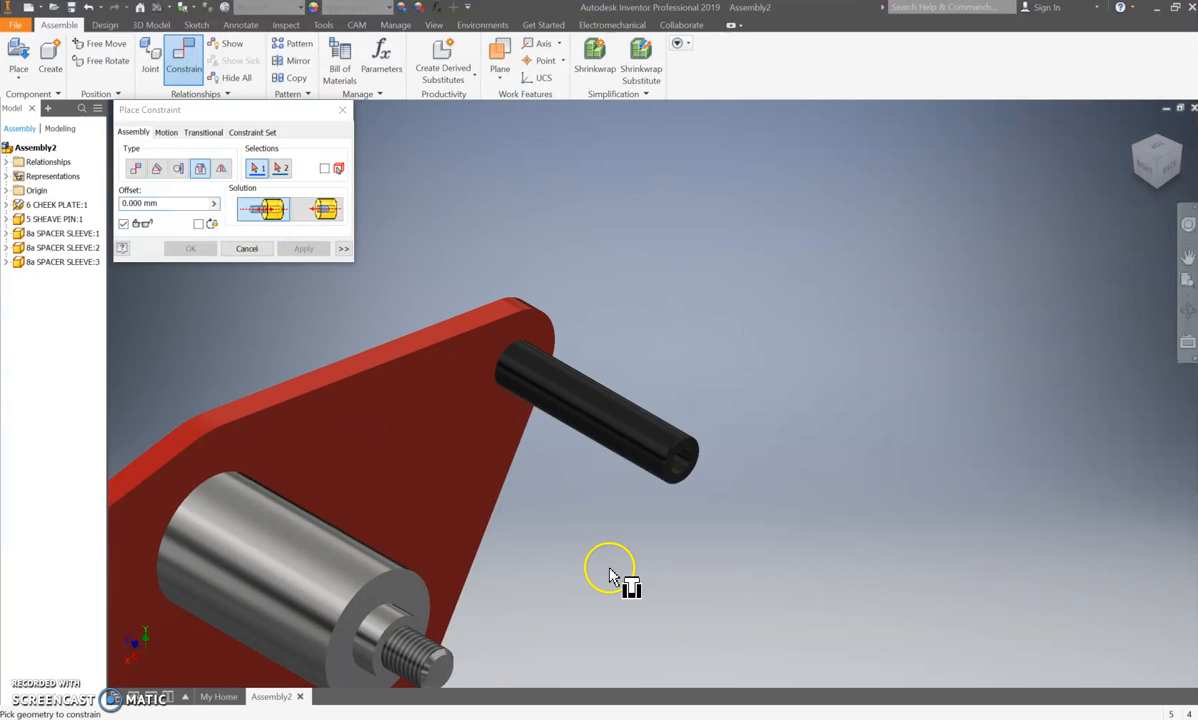
scroll(778, 333, "up", 2)
scroll(778, 333, "down", 3)
scroll(802, 401, "up", 3)
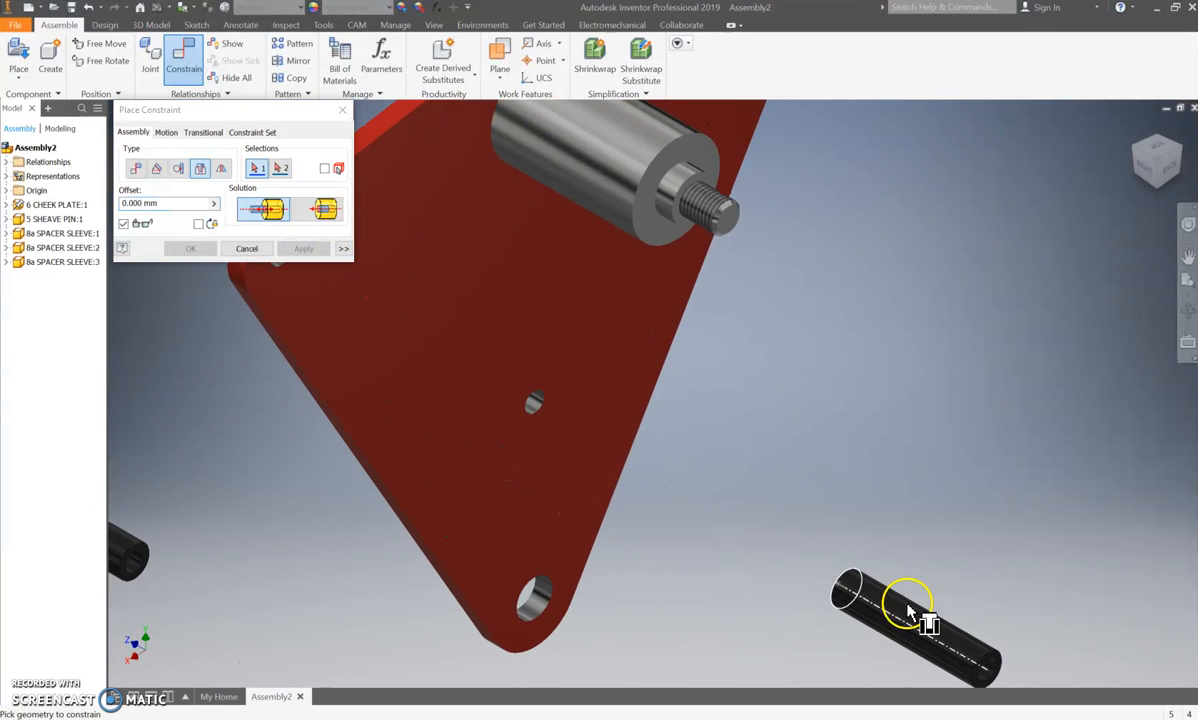
middle_click_drag(980, 617, 976, 460)
scroll(976, 480, "up", 5)
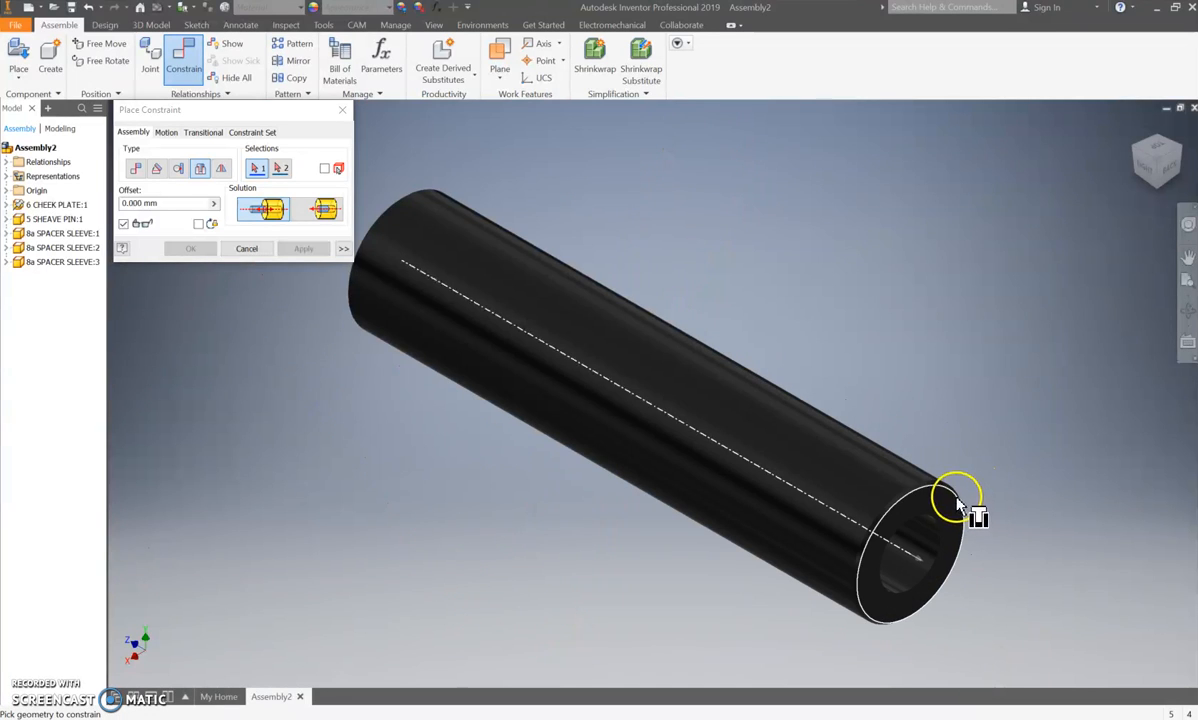
left_click(953, 497)
scroll(953, 497, "down", 4)
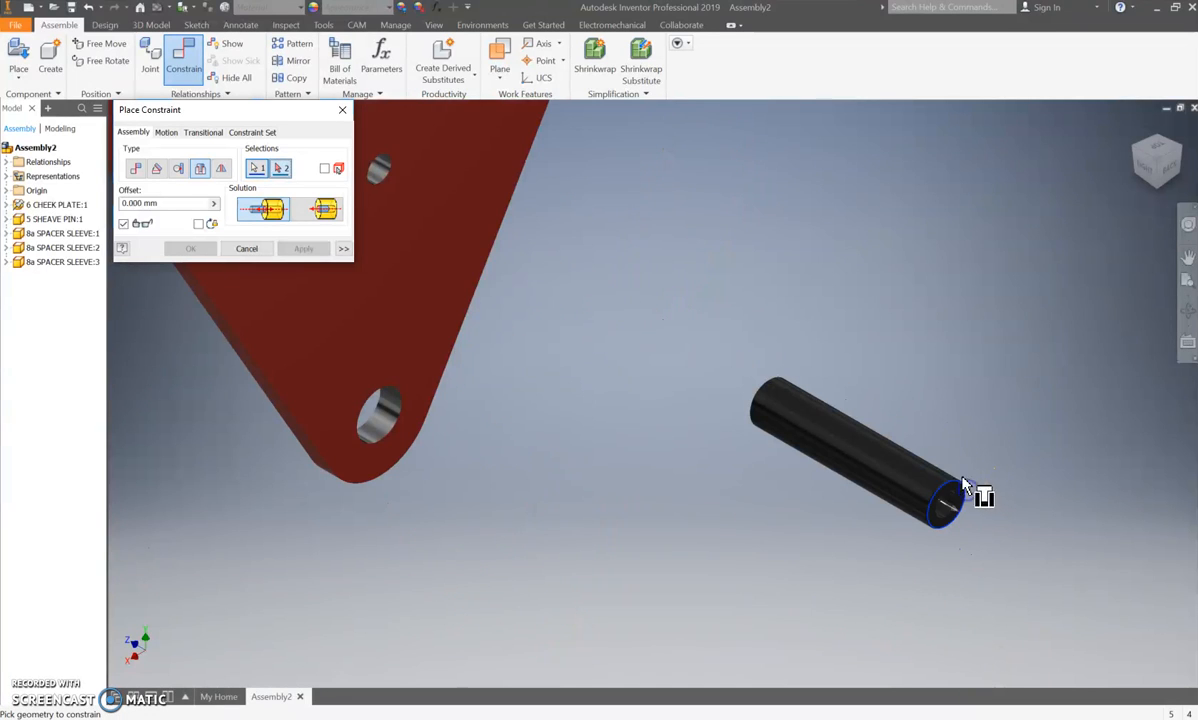
left_click(390, 191)
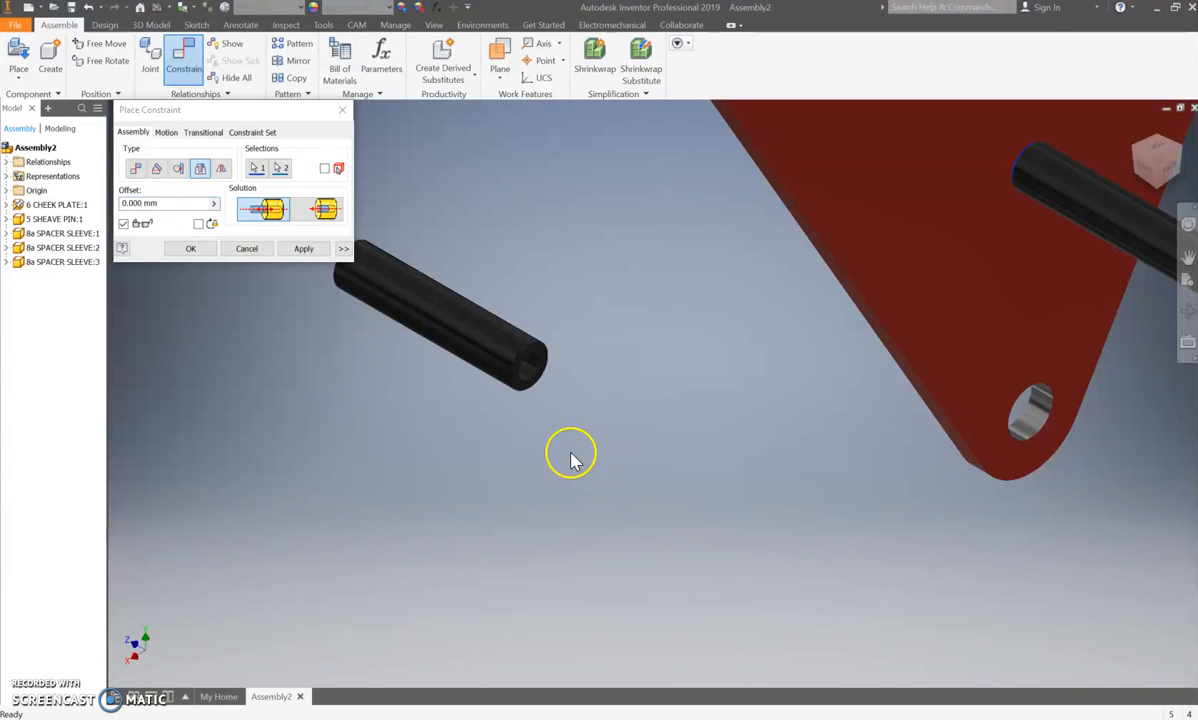
left_click(304, 250)
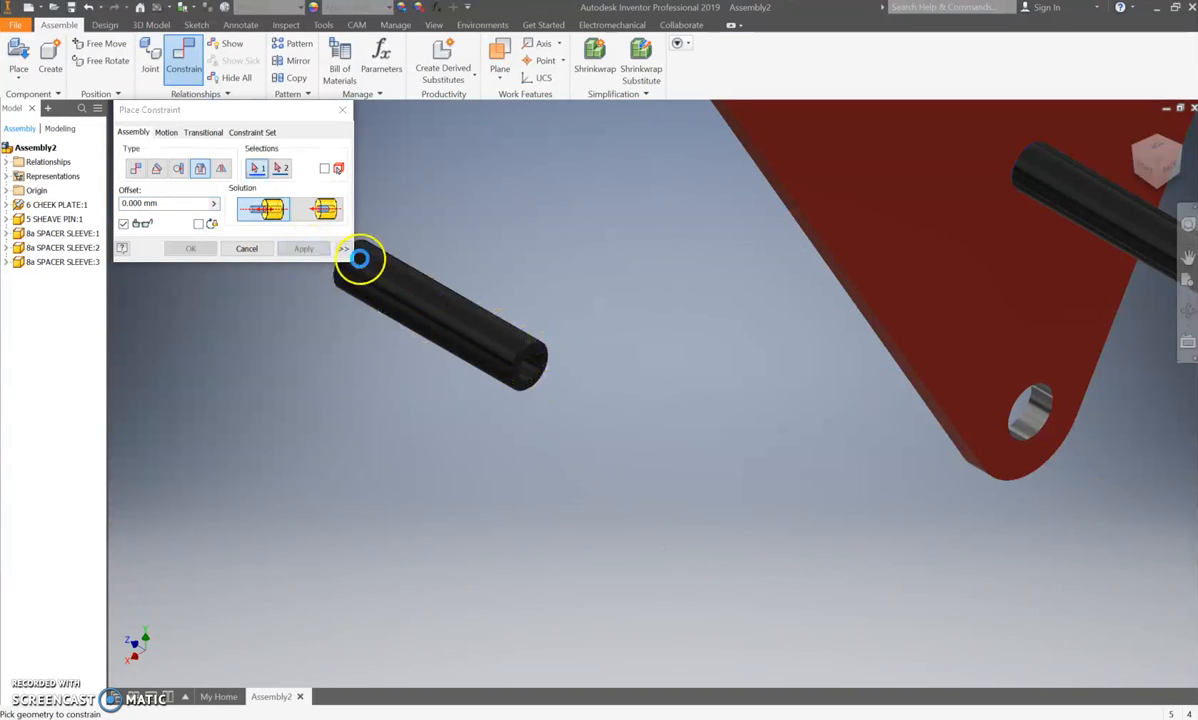
Constrain the remaining spacer sleeve's end edge to the small hole in the cheek plate's left corner with an opposed Insert constraint.
scroll(541, 348, "down", 5)
left_click(549, 329)
scroll(632, 338, "up", 4)
scroll(797, 463, "up", 4)
scroll(882, 481, "down", 6)
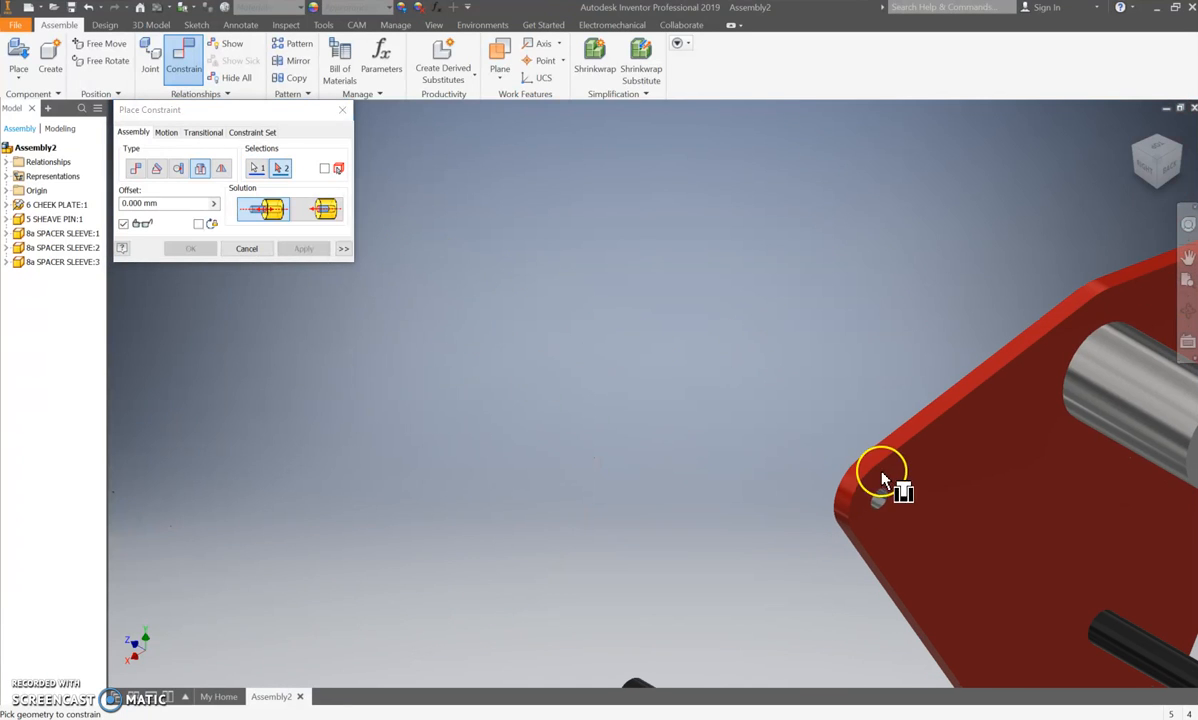
left_click(880, 491)
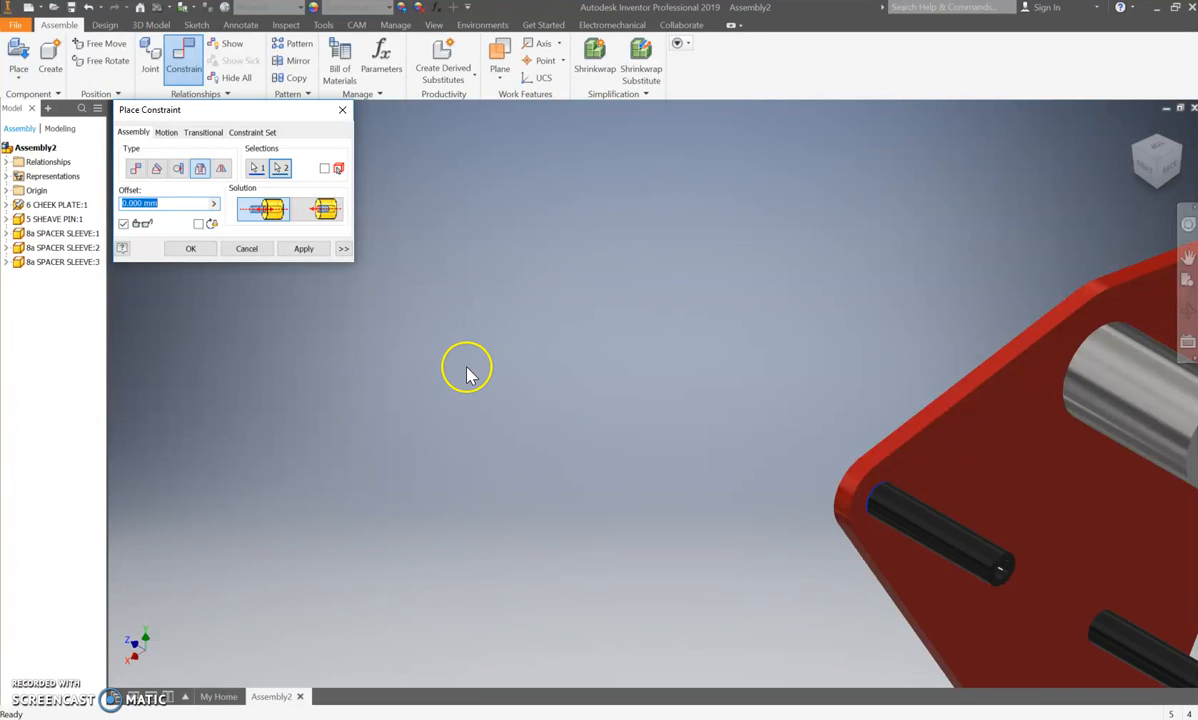
left_click(305, 249)
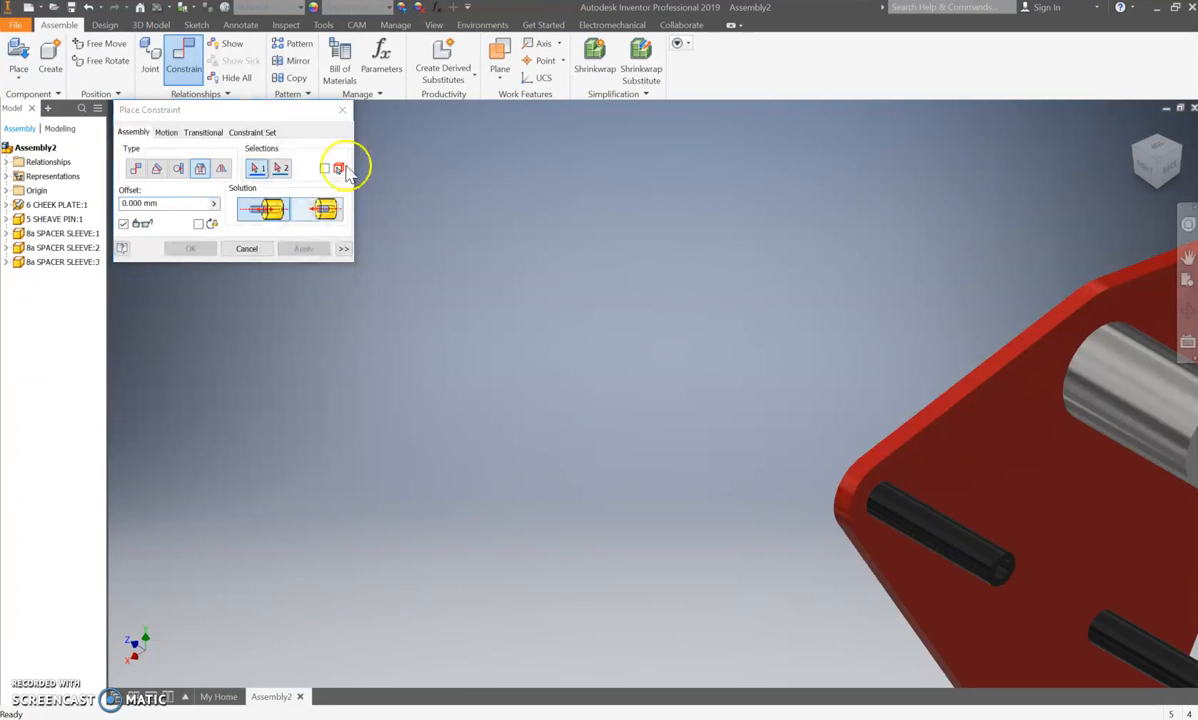
left_click(342, 110)
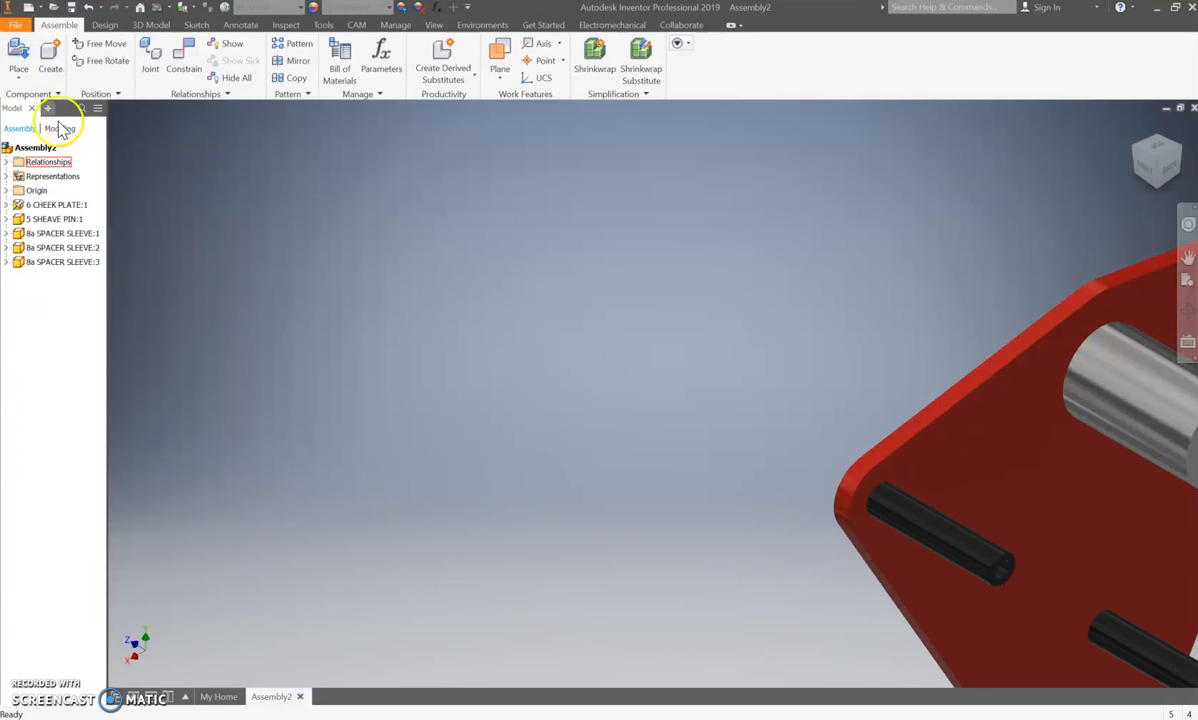
Place three copies of 8b SPACER STUD.ipt in the open space around the cheek plate.
left_click(20, 58)
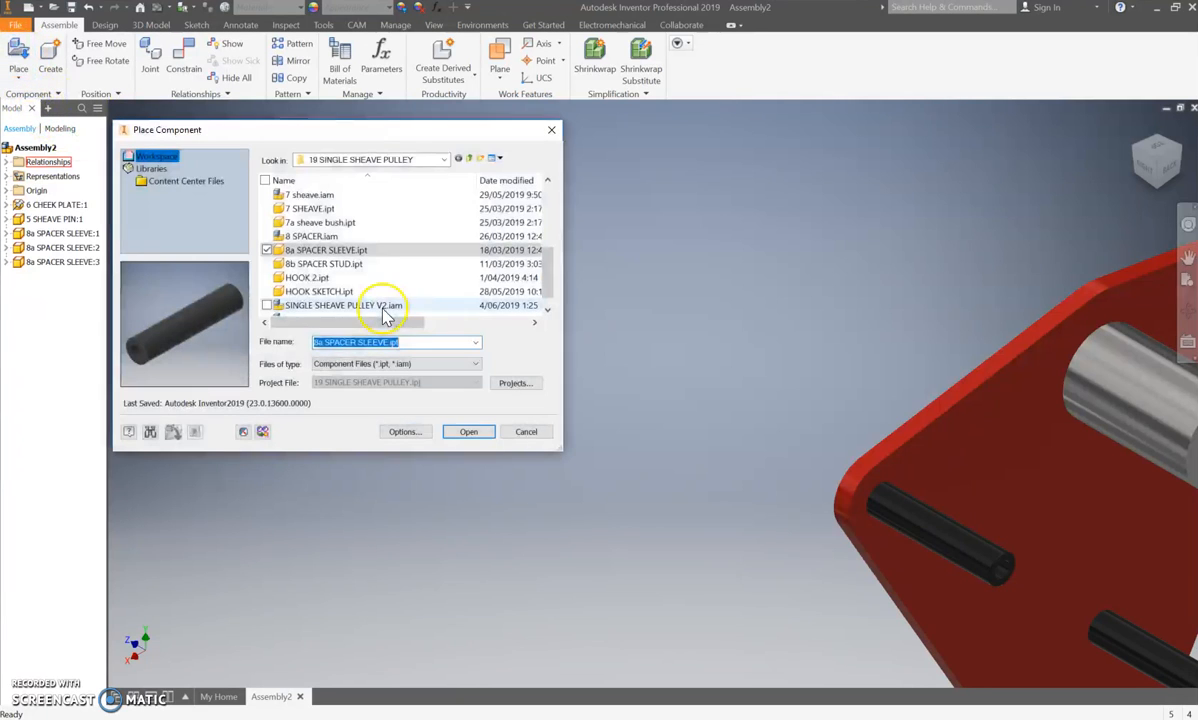
double_click(322, 263)
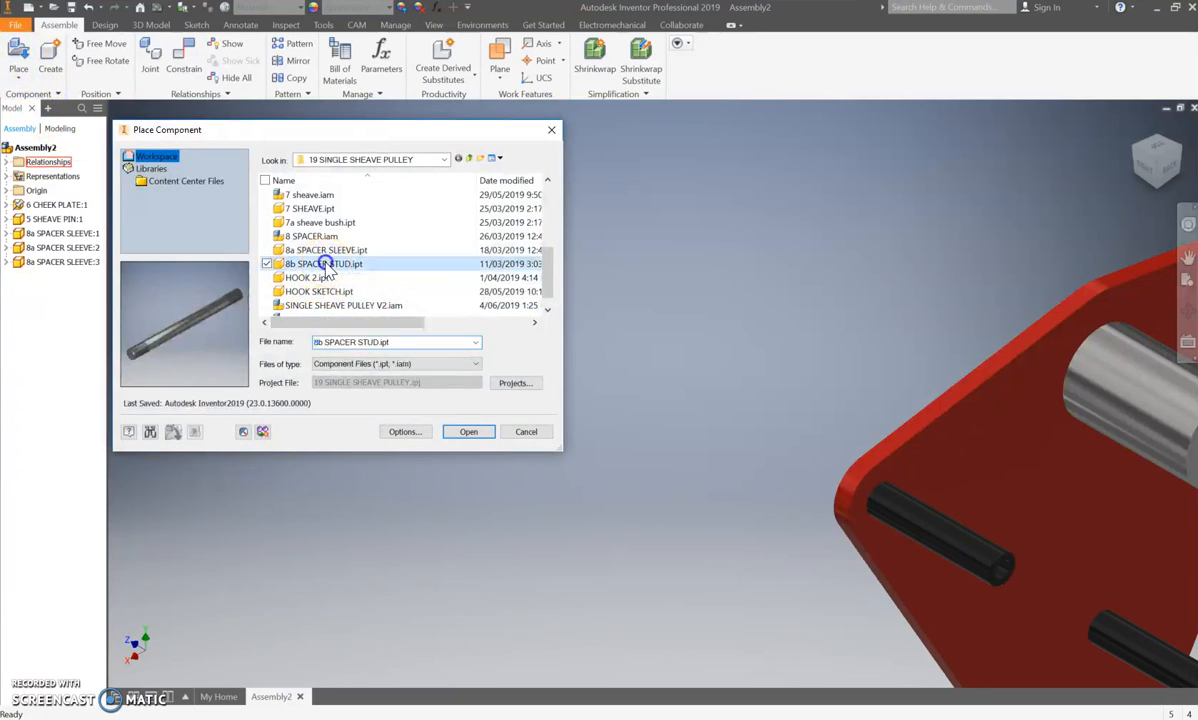
scroll(703, 449, "up", 5)
middle_click_drag(612, 390, 226, 219)
left_click(685, 277)
left_click(595, 396)
left_click(429, 402)
key("Escape")
Set up an aligned Insert constraint between one spacer stud's end edge and the bore edge of the spacer sleeve in the plate's upper corner.
left_click(183, 55)
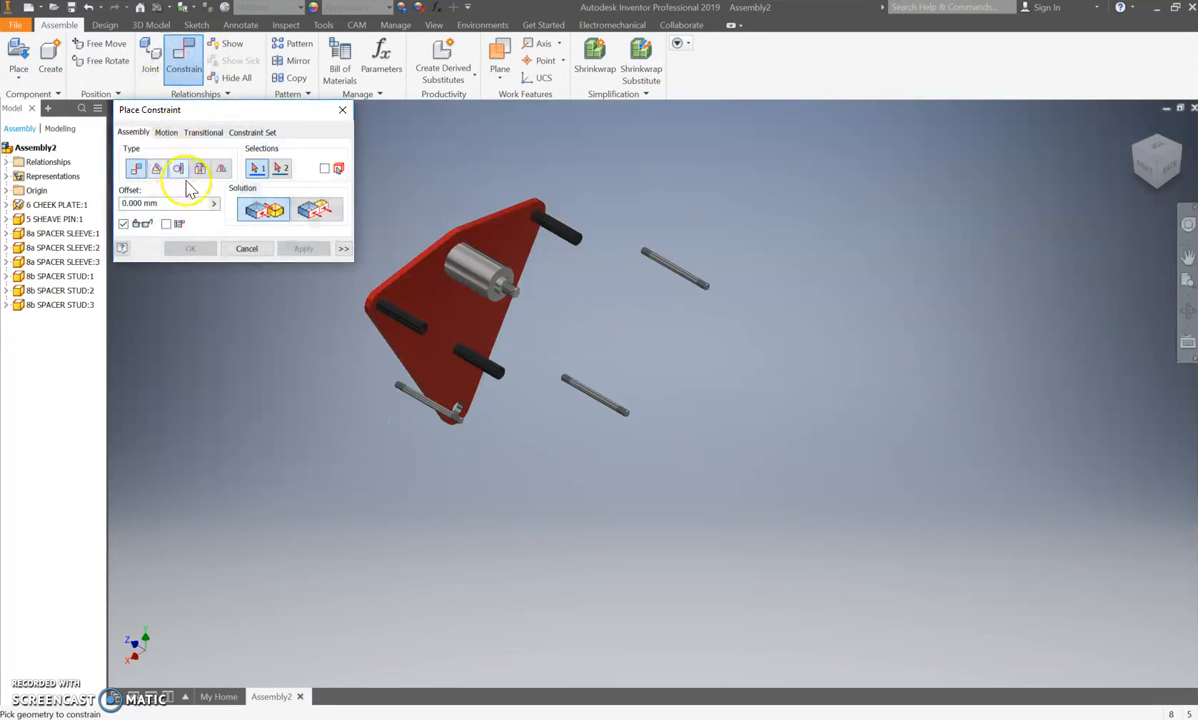
left_click(199, 170)
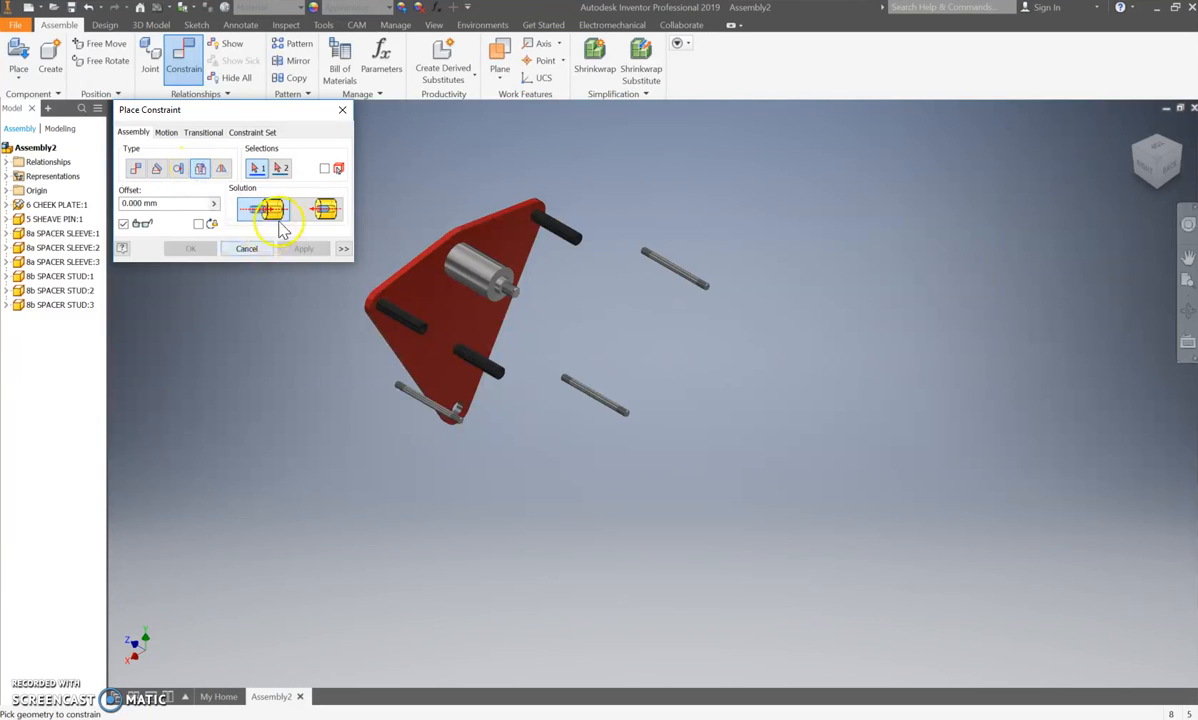
left_click(325, 210)
left_click(329, 214)
scroll(693, 287, "up", 10)
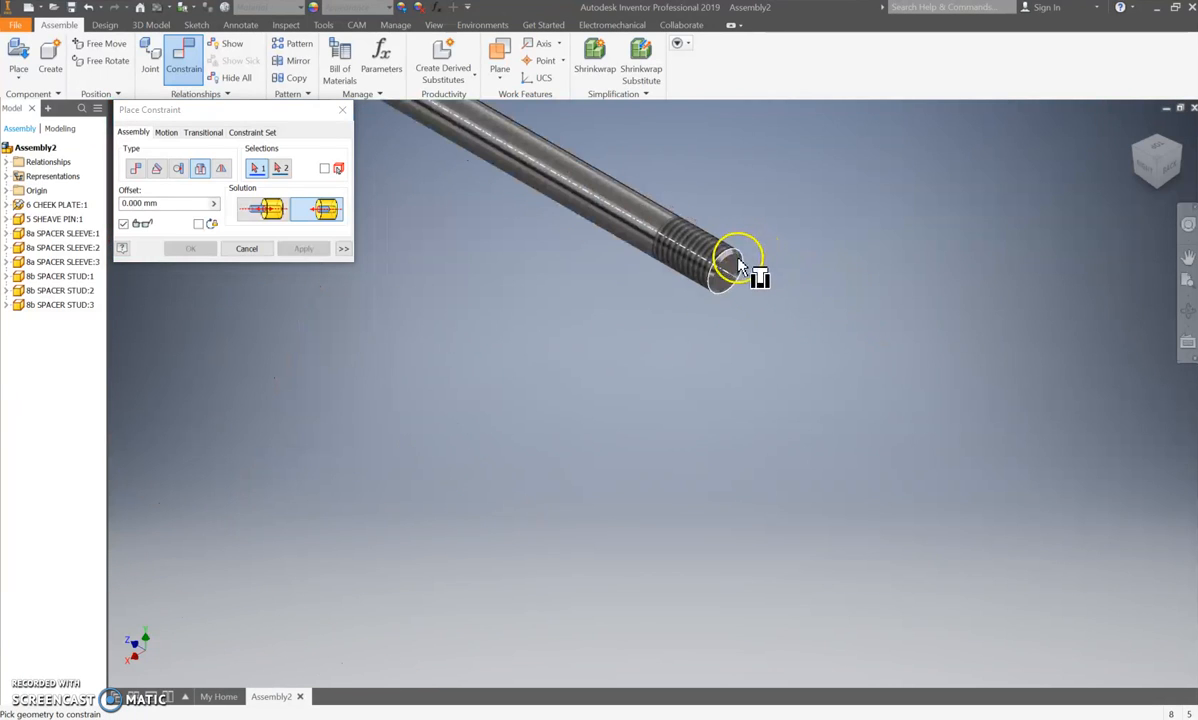
left_click(737, 265)
scroll(750, 295, "down", 4)
scroll(464, 175, "up", 3)
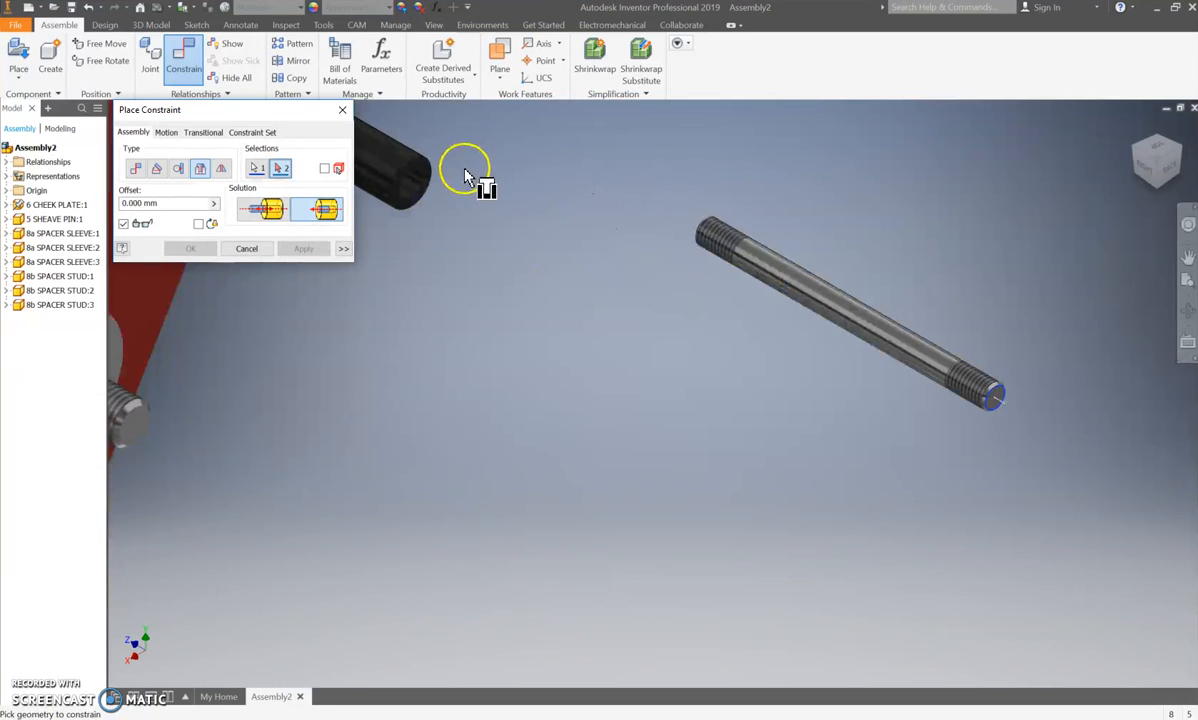
scroll(407, 210, "up", 2)
left_click(382, 207)
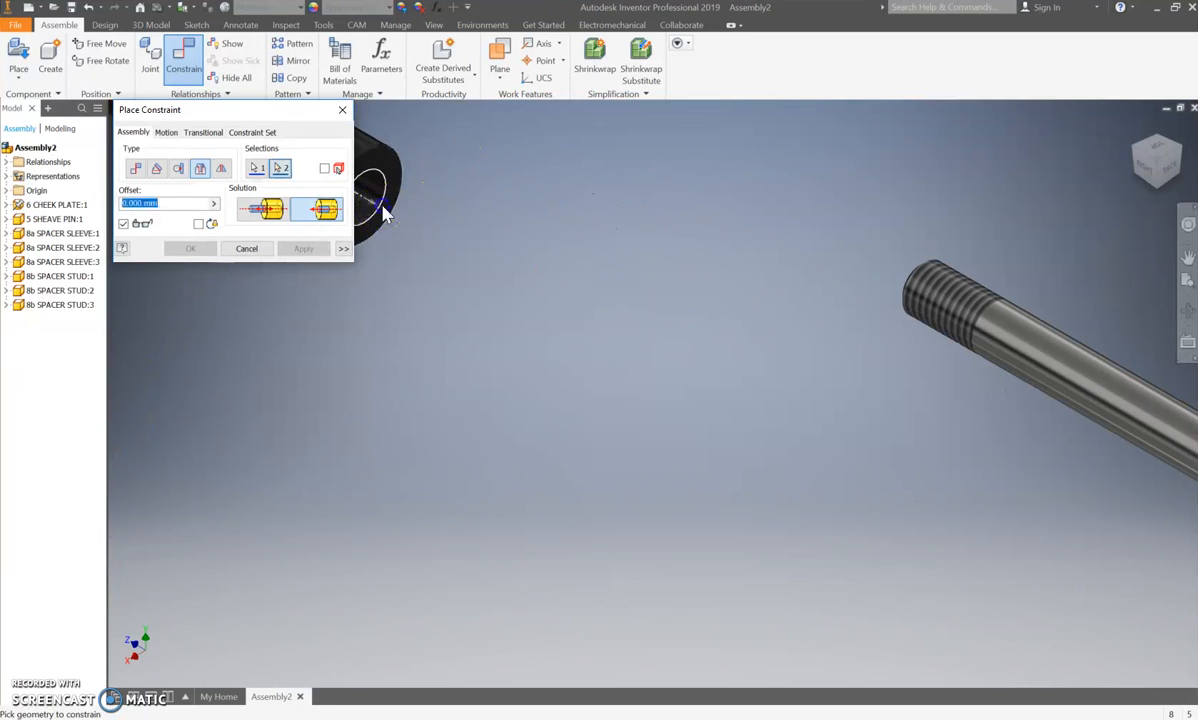
middle_click_drag(475, 238, 817, 503)
scroll(904, 335, "down", 3)
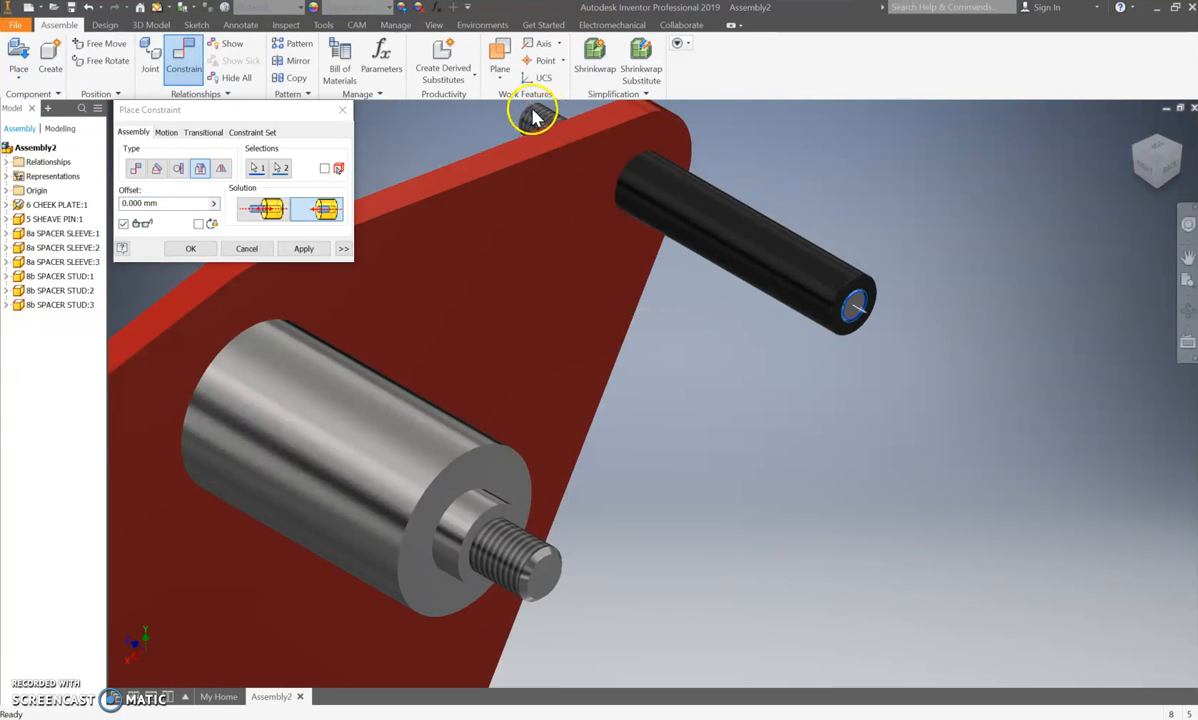
Check the stud from the side and apply its Insert constraint with an offset of -25 mm.
middle_click_drag(1138, 160, 1106, 254)
left_click(1144, 165)
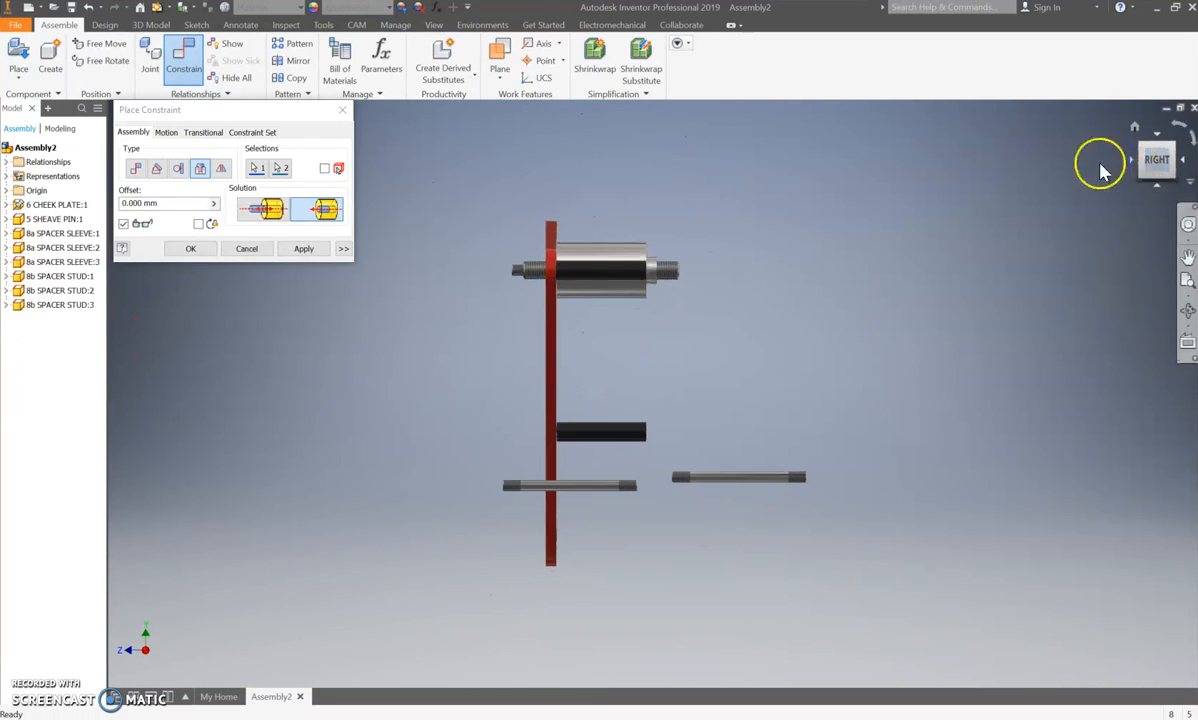
left_click(1158, 147)
scroll(521, 152, "up", 4)
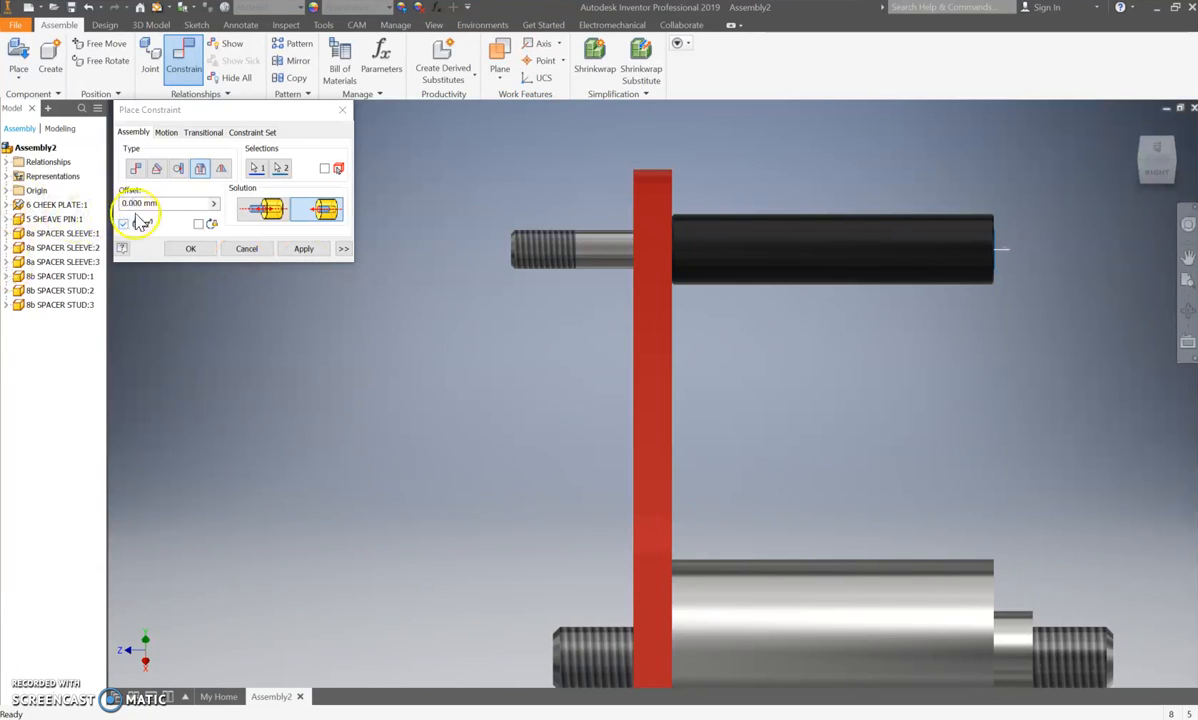
left_click_drag(160, 203, 125, 206)
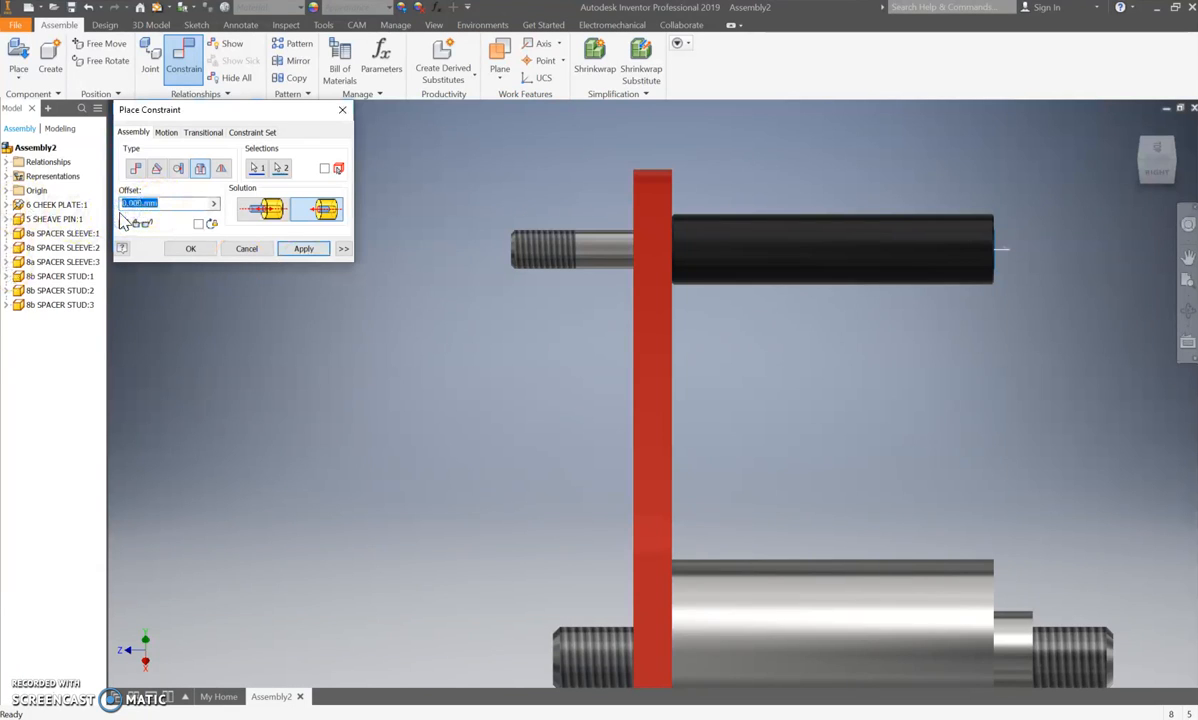
type("25")
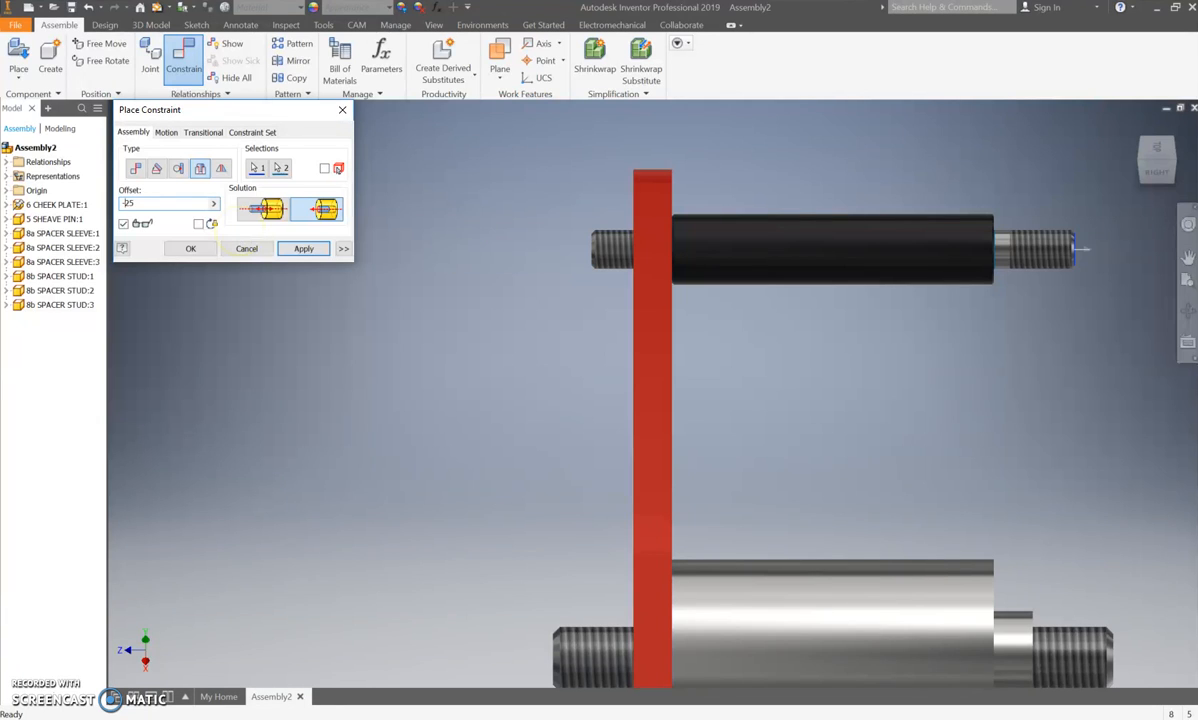
left_click(303, 248)
scroll(583, 324, "down", 5)
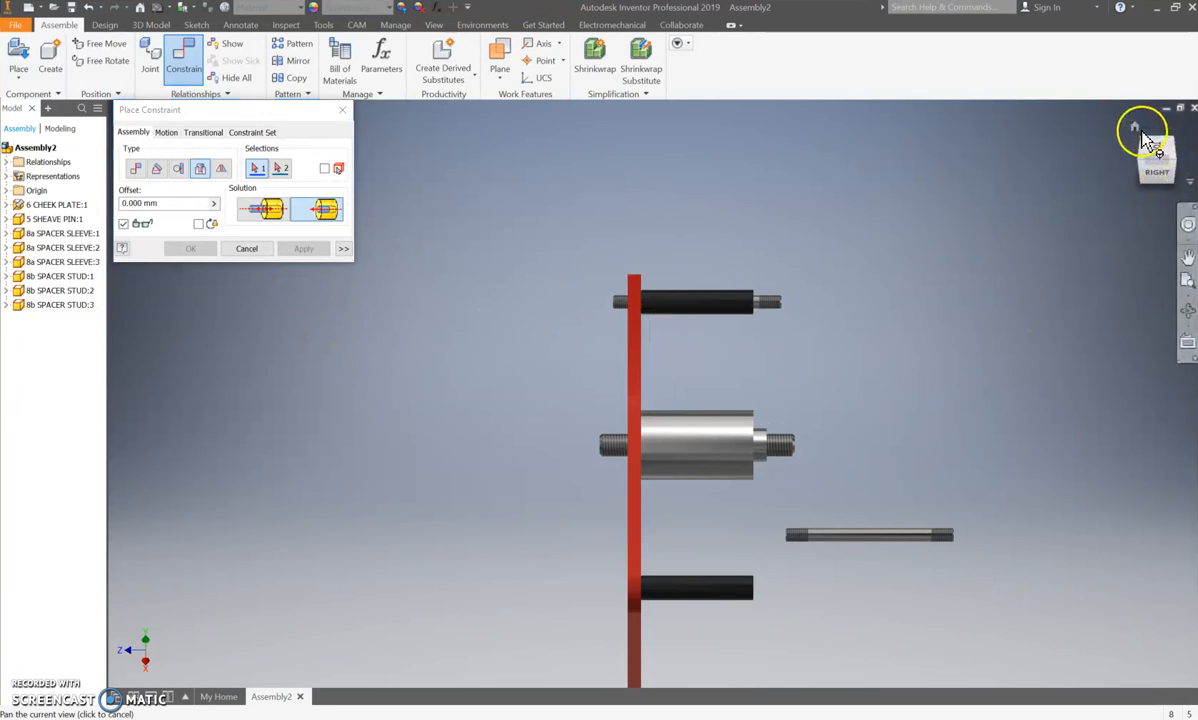
Constrain a second spacer stud's end edge to the bore edge of the lower spacer sleeve with an aligned Insert constraint offset by -25 mm.
left_click(1135, 127)
scroll(708, 405, "up", 3)
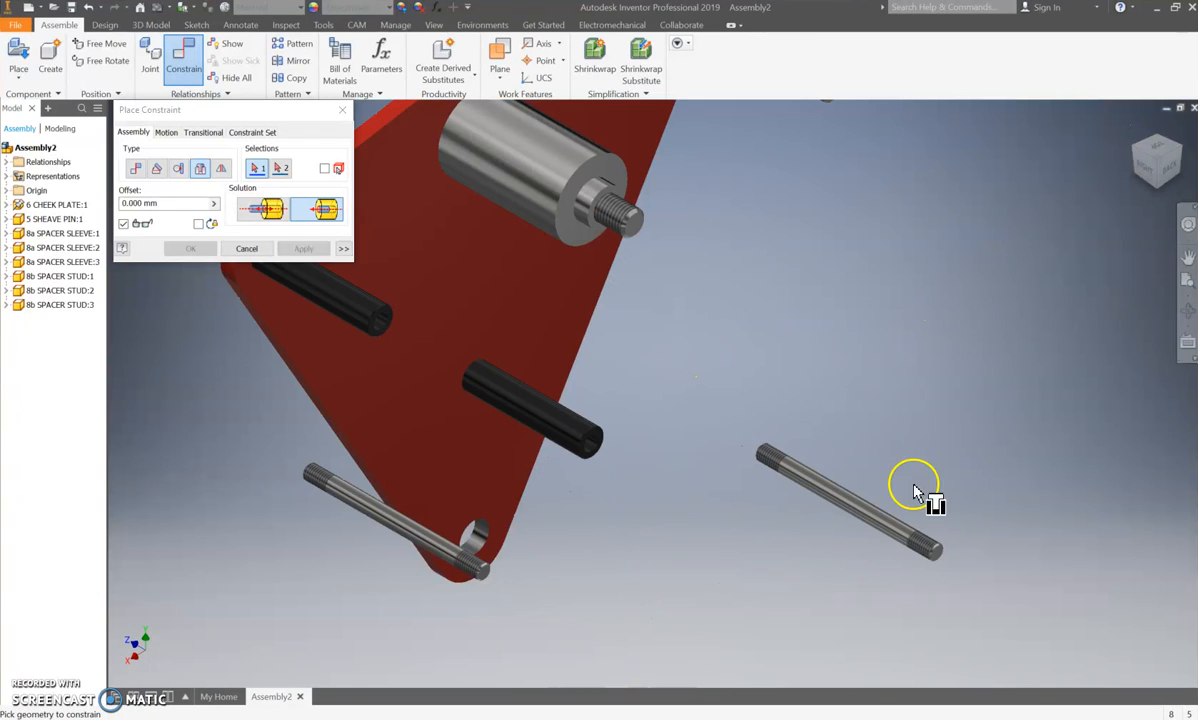
scroll(950, 560, "down", 2)
scroll(928, 553, "up", 6)
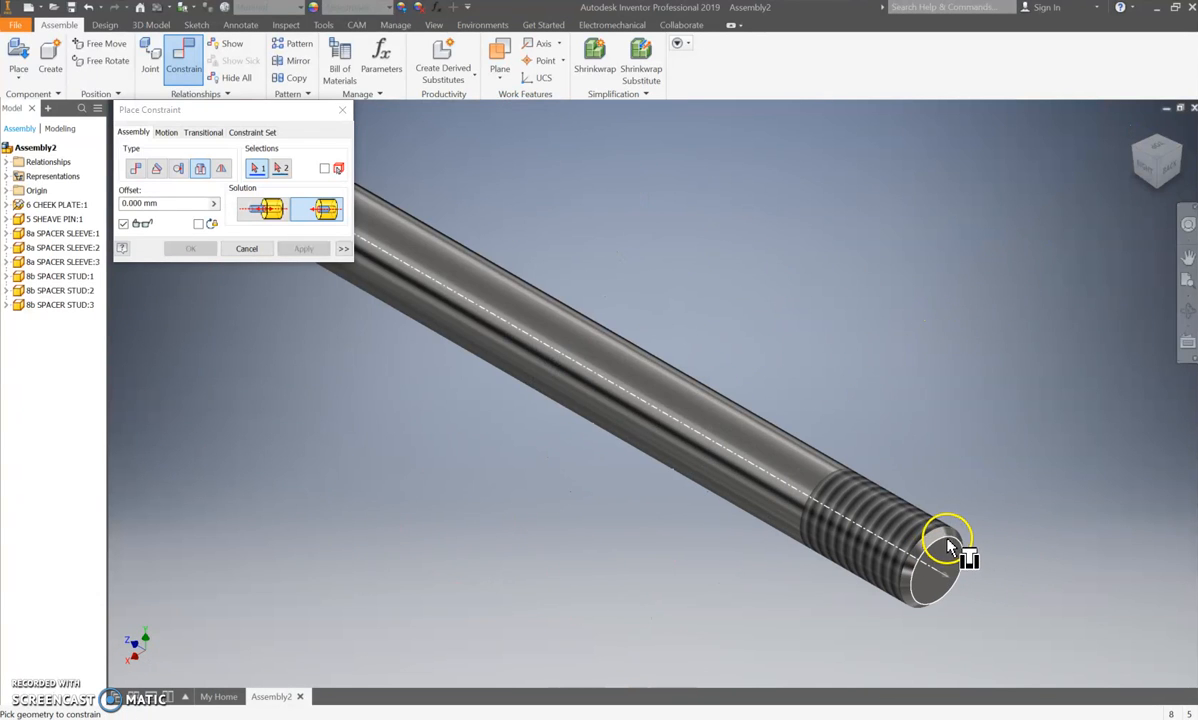
left_click(946, 548)
scroll(935, 495, "down", 5)
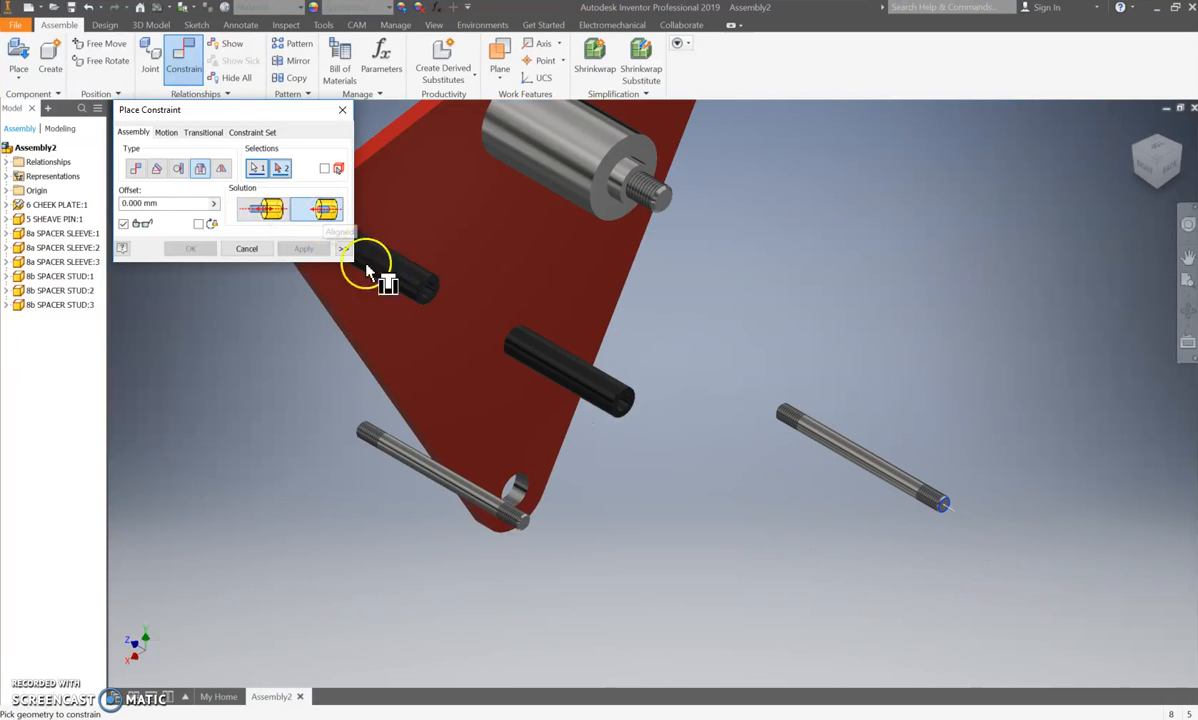
left_click_drag(163, 203, 107, 209)
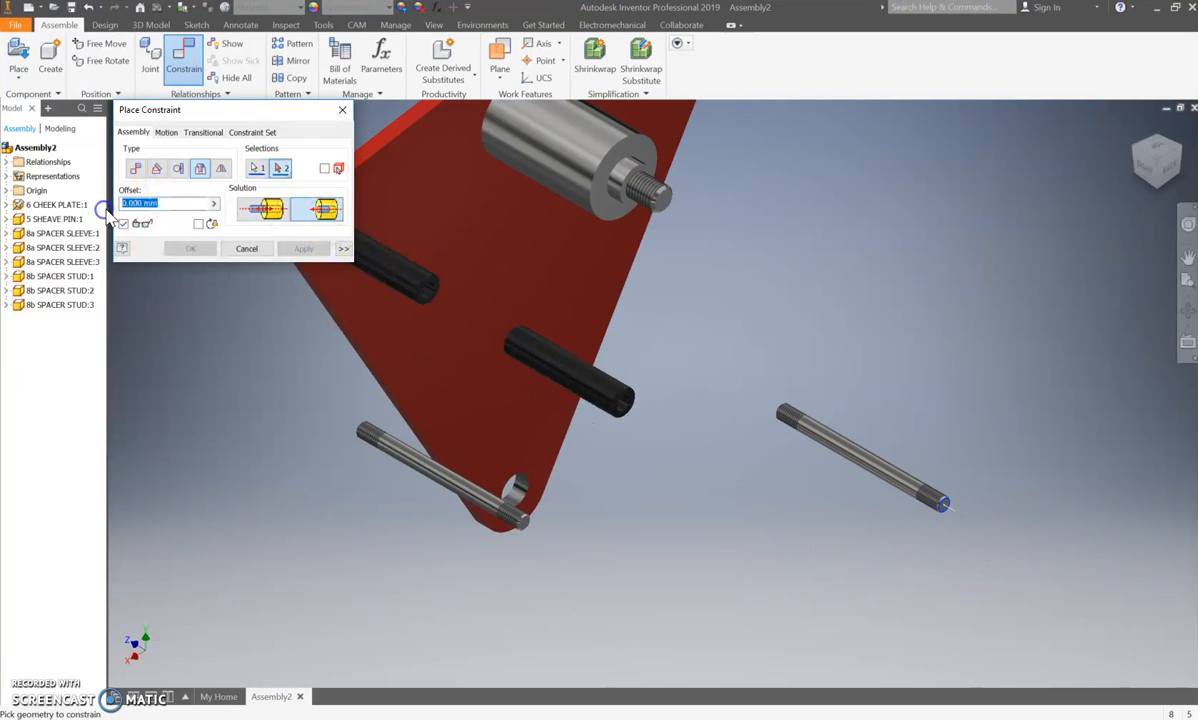
type("-25")
scroll(622, 380, "up", 3)
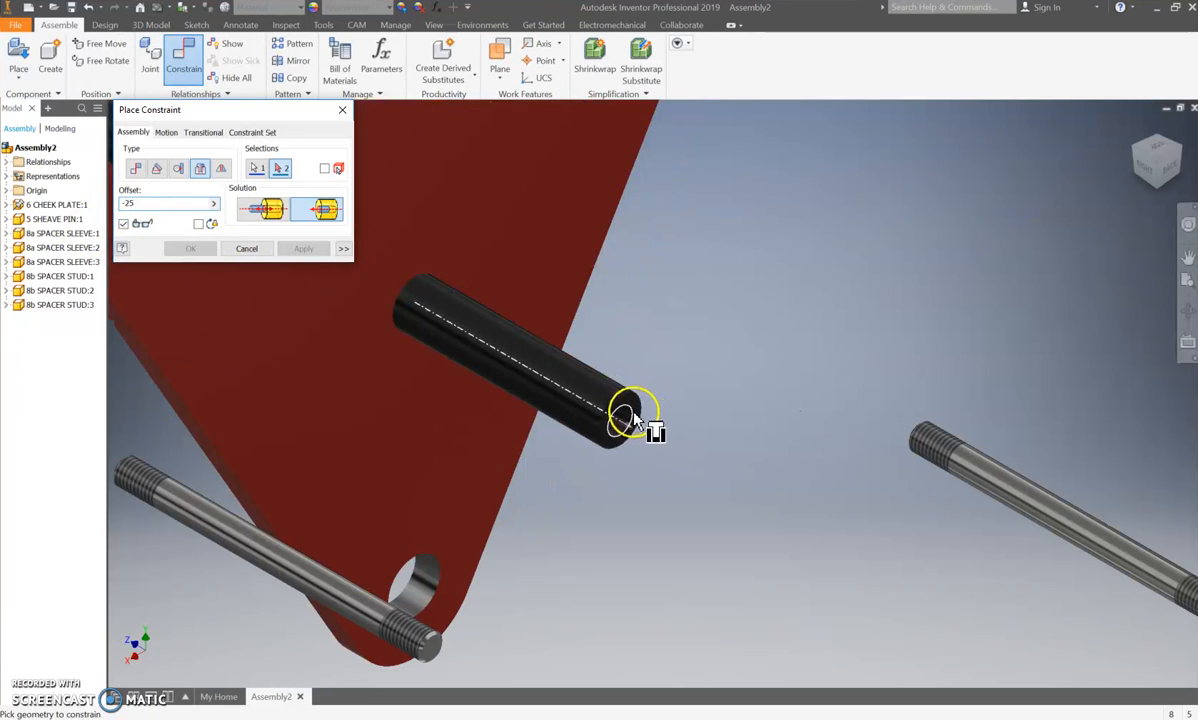
left_click(630, 417)
left_click(300, 249)
scroll(949, 377, "down", 5)
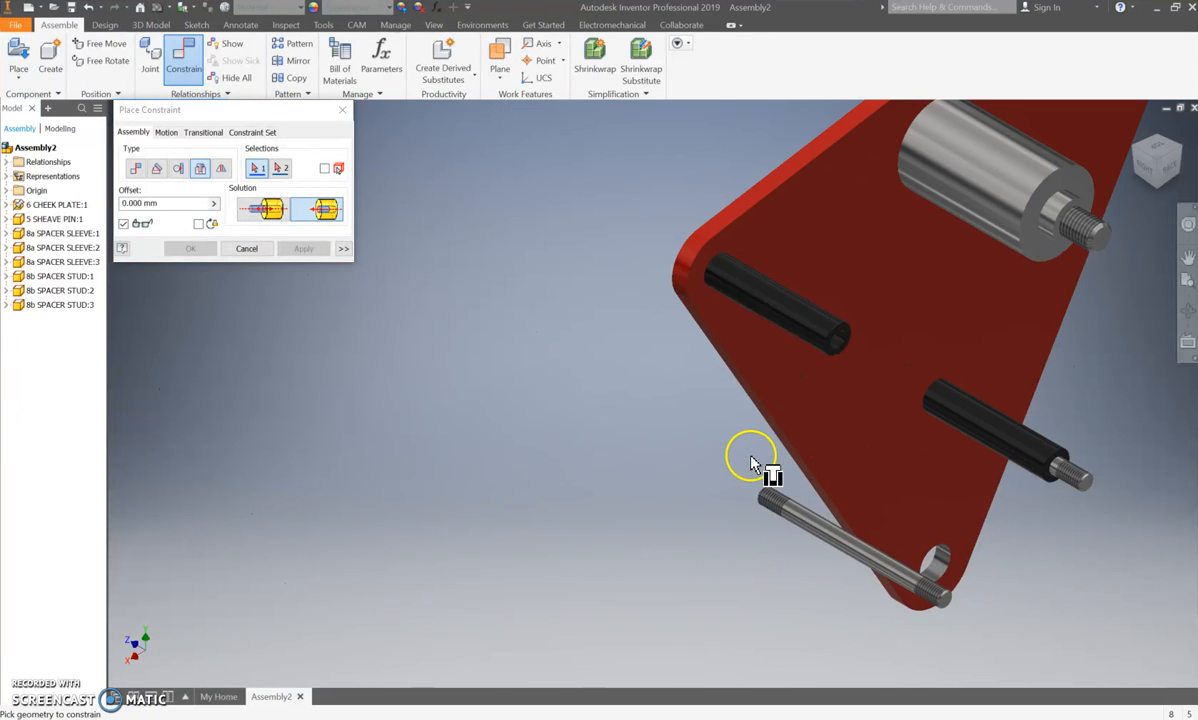
Constrain the last spacer stud's end edge to the spacer sleeve in the plate's left corner with an aligned Insert constraint offset by -25 mm.
middle_click_drag(752, 463, 697, 387)
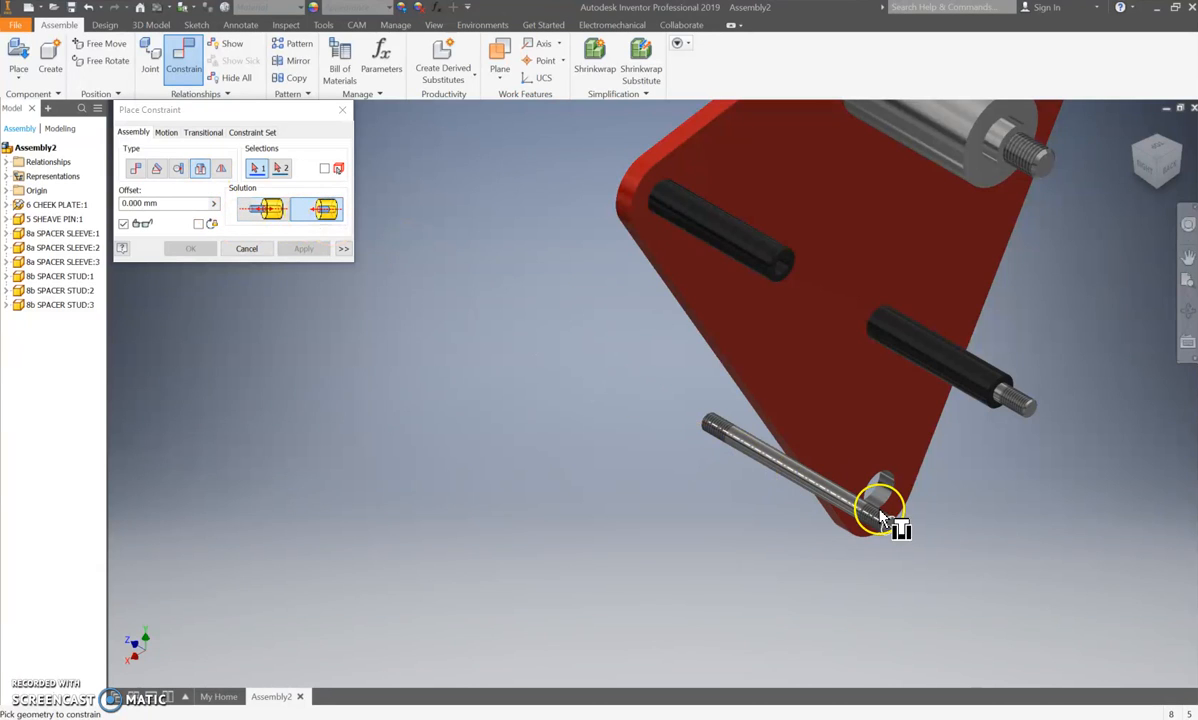
left_click(152, 203)
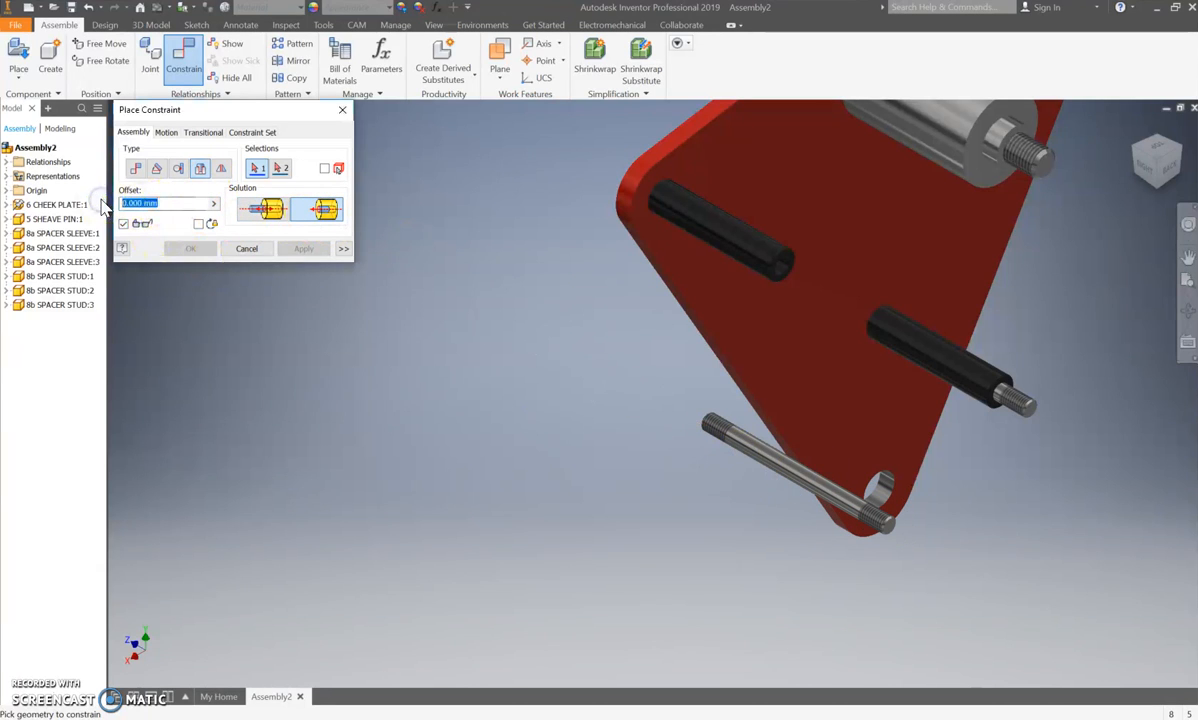
type("-25")
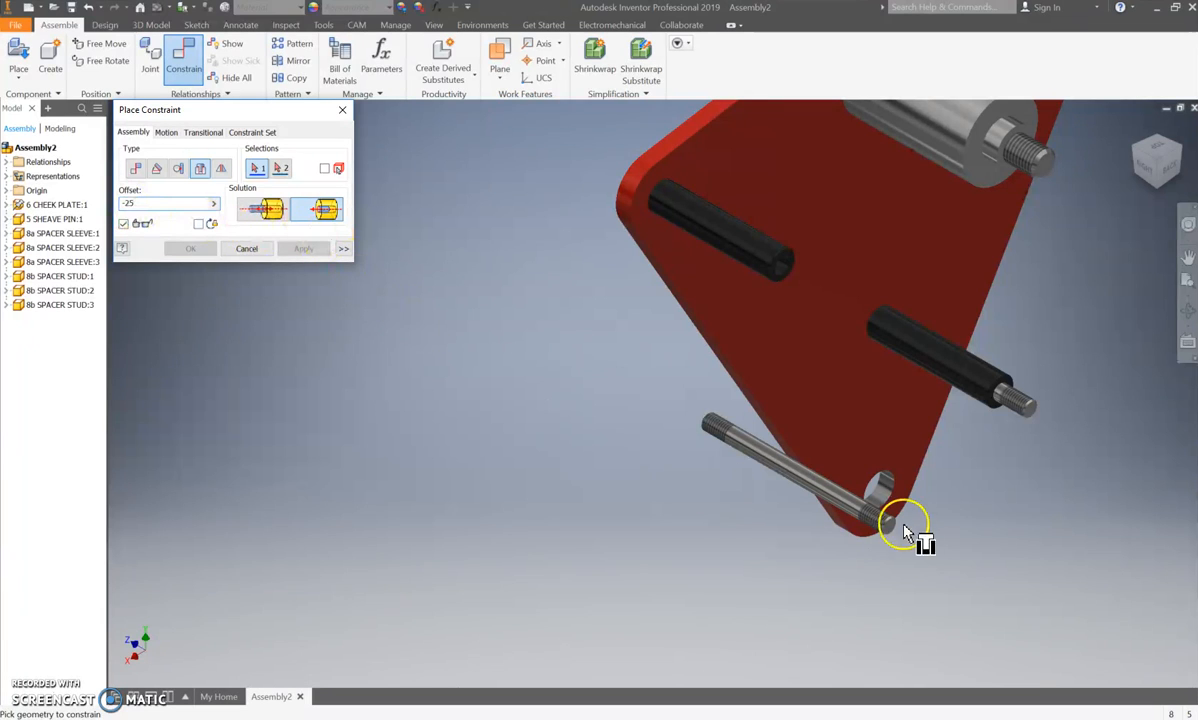
scroll(927, 527, "up", 5)
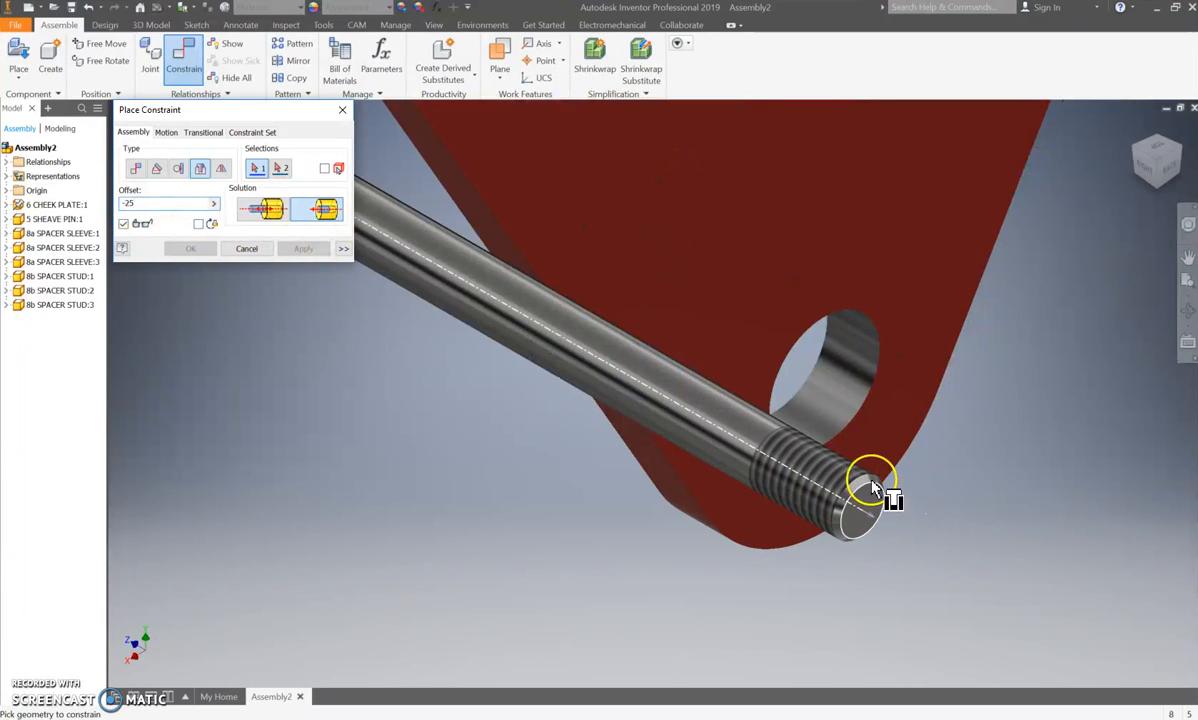
left_click(872, 490)
scroll(872, 495, "down", 5)
scroll(750, 195, "up", 6)
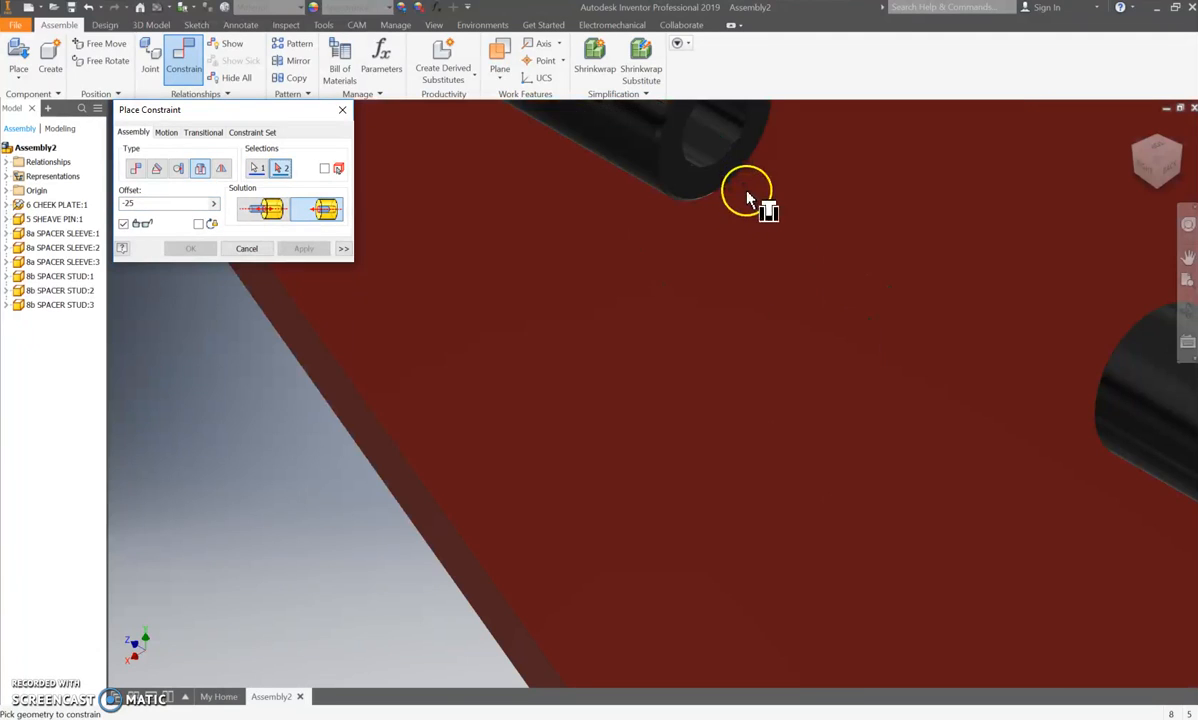
left_click(730, 175)
left_click(310, 250)
scroll(245, 343, "down", 5)
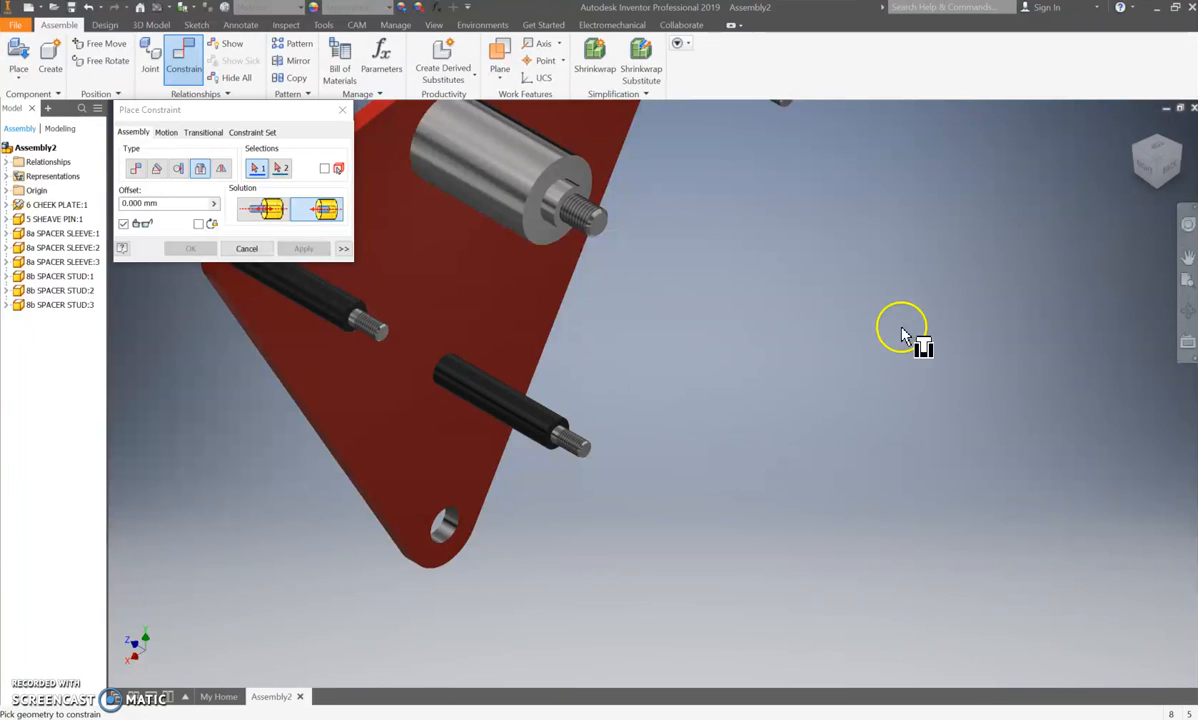
left_click(250, 248)
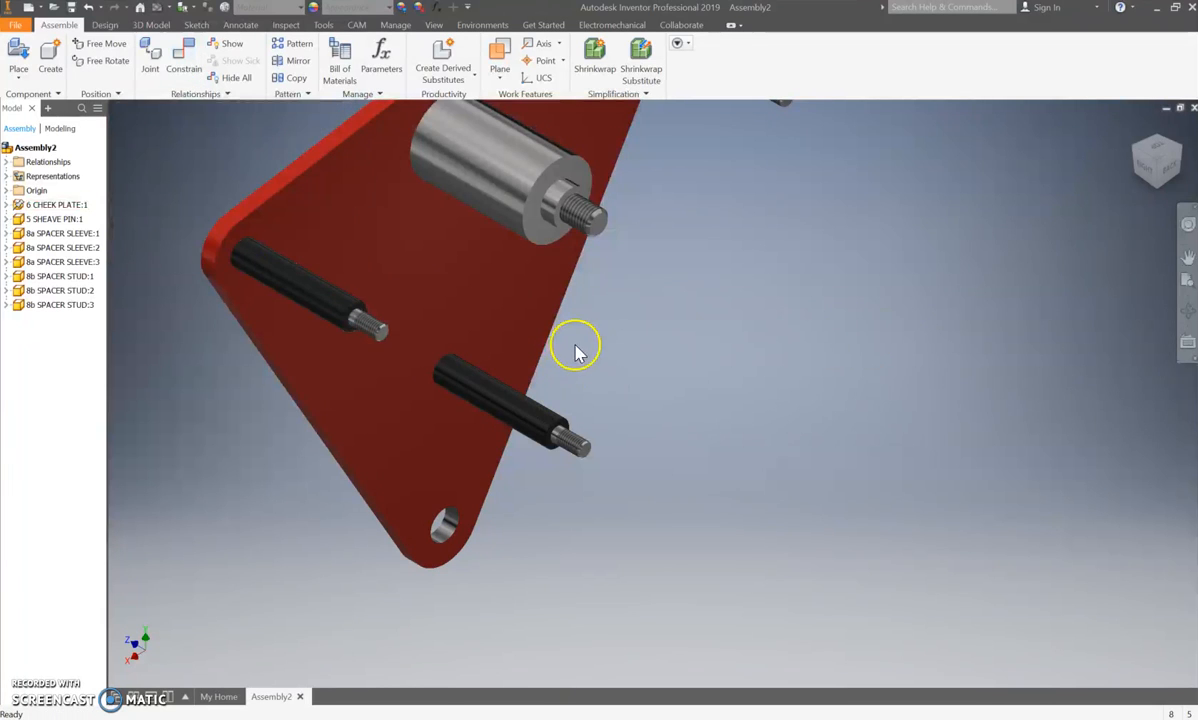
middle_click_drag(824, 430, 963, 634)
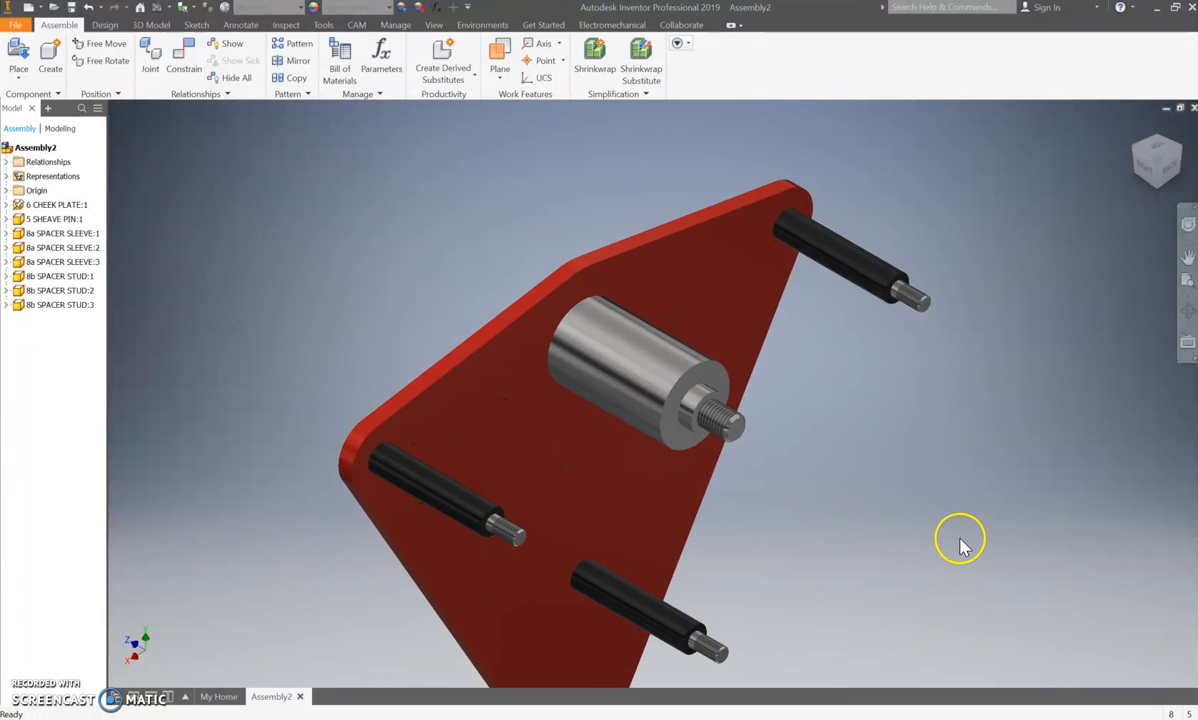
middle_click_drag(931, 538, 978, 468)
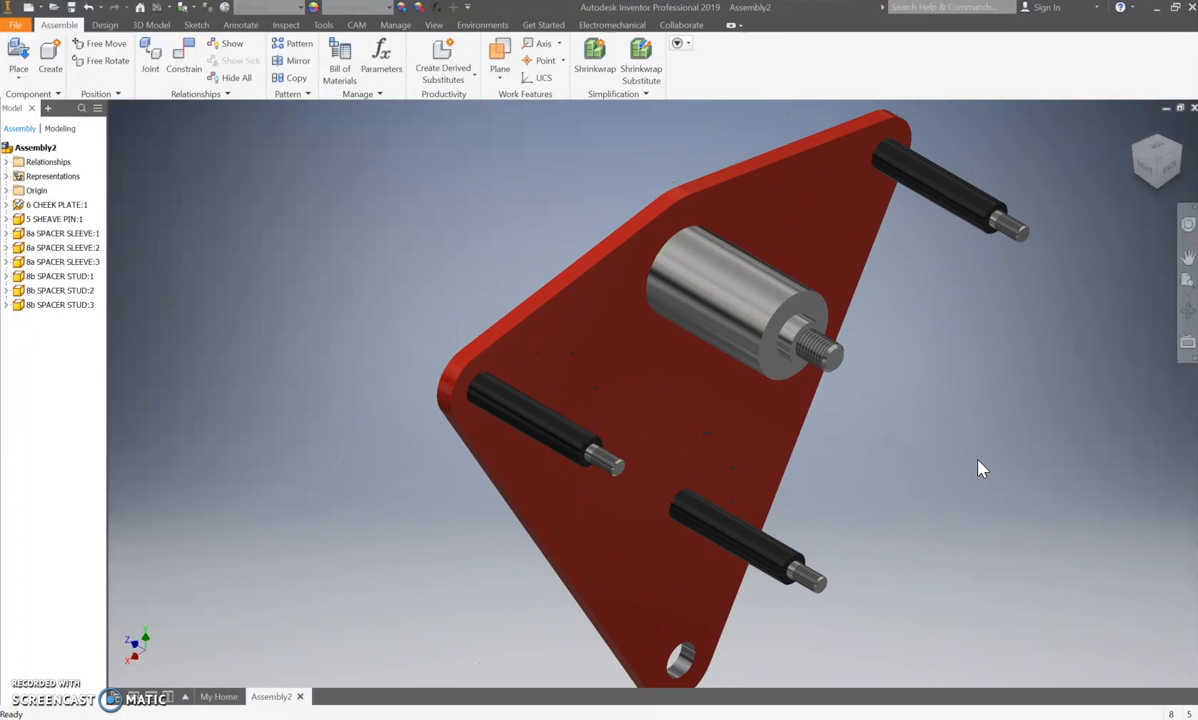